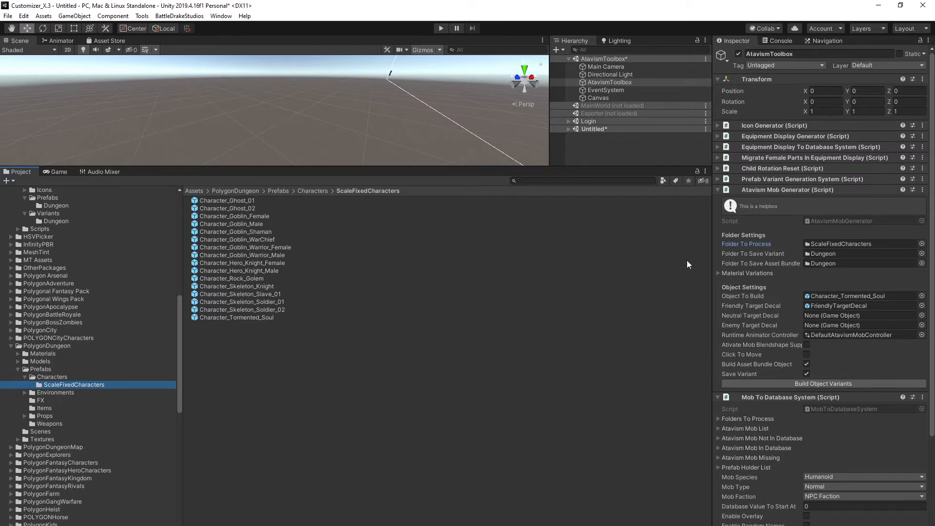
Assign the ScaleFixedCharacters folder to the Folder To Process field of the Atavism Mob Generator.
{"action": "left_click_drag", "start_coordinate": [60, 385], "coordinate": [831, 249]}
Browse the Icons, Prefabs and Variants folders under HNGamers Resources and their Dungeon subfolders.
{"action": "scroll", "coordinate": [87, 349], "scroll_direction": "up", "scroll_amount": 5}
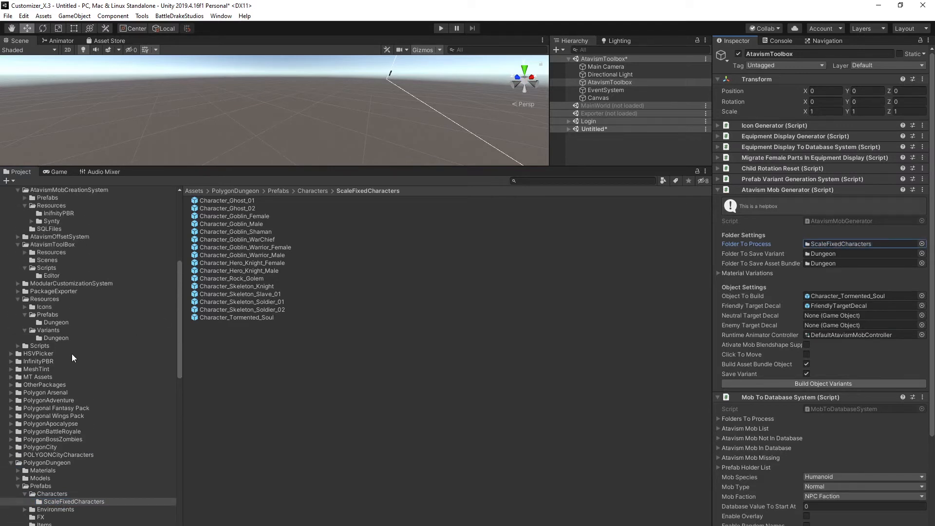
{"action": "scroll", "coordinate": [72, 354], "scroll_direction": "up", "scroll_amount": 1}
{"action": "left_click", "coordinate": [42, 329]}
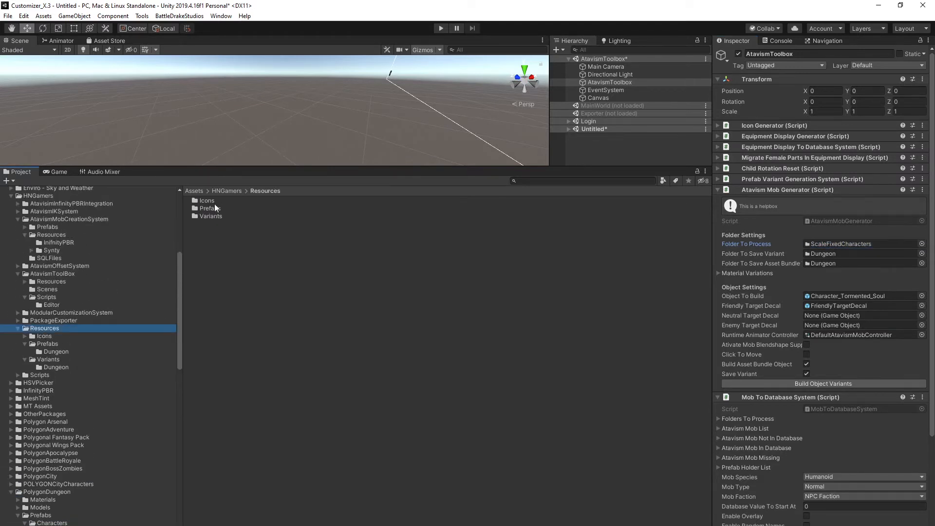
{"action": "left_click", "coordinate": [39, 344]}
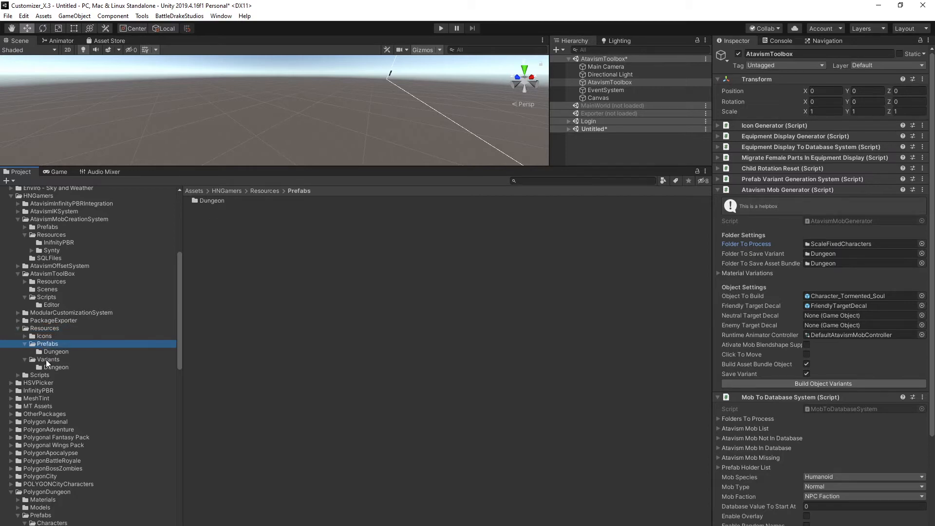
{"action": "left_click", "coordinate": [48, 361]}
{"action": "left_click", "coordinate": [55, 368]}
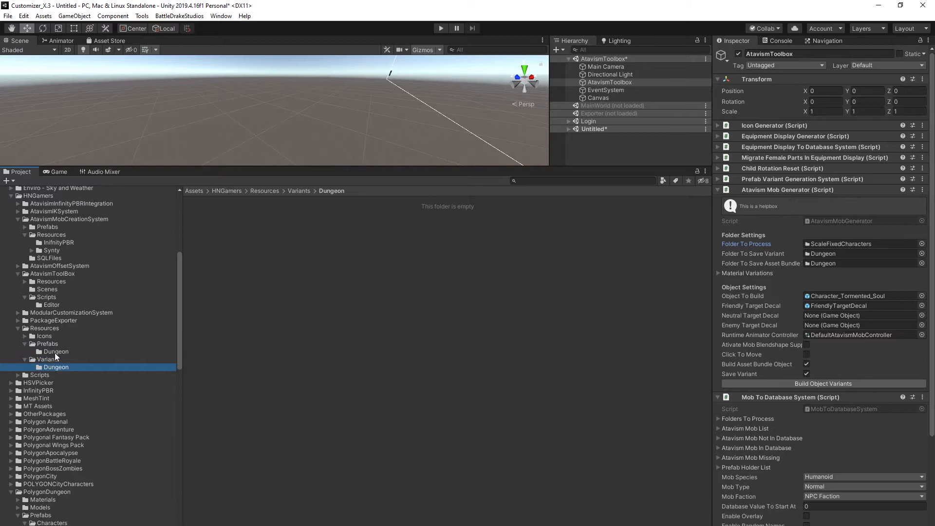
{"action": "left_click", "coordinate": [49, 352]}
{"action": "left_click", "coordinate": [24, 334]}
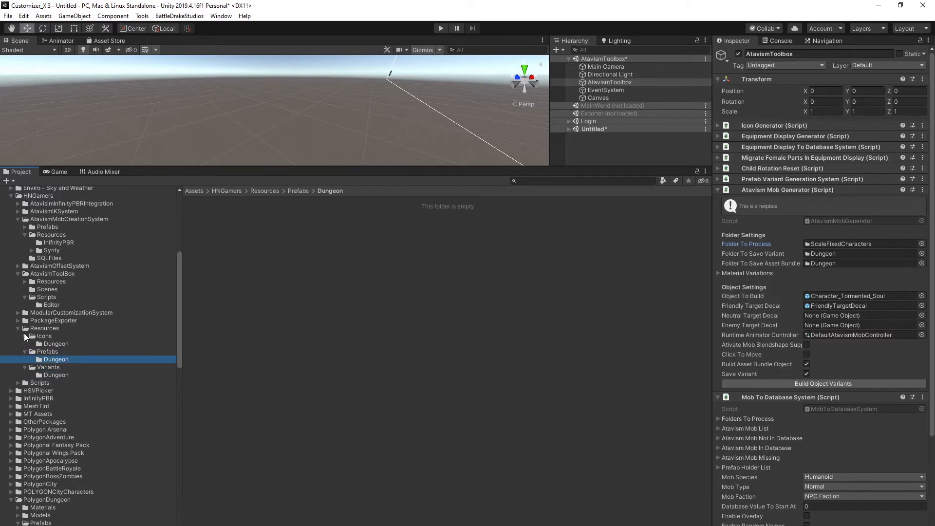
{"action": "left_click", "coordinate": [50, 345]}
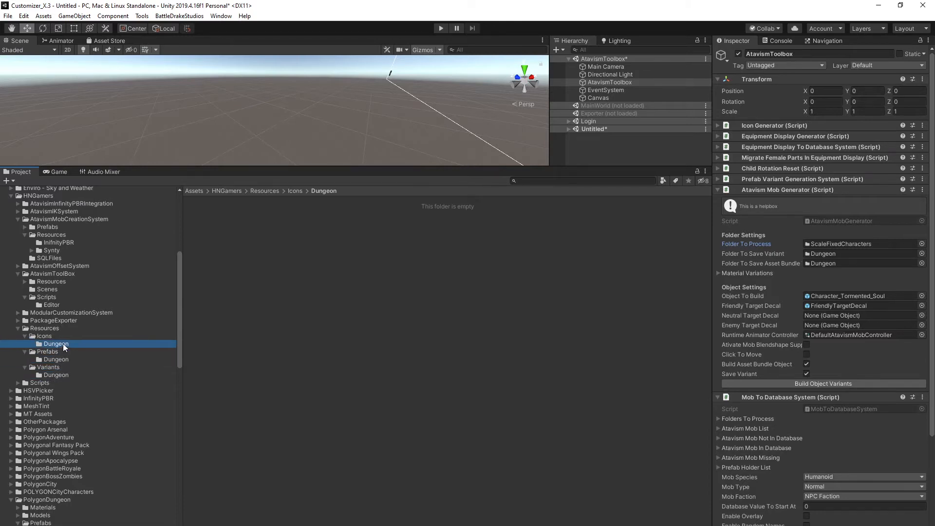
Assign the Prefabs Dungeon folder as the asset bundle save folder and the Variants Dungeon folder as the variant save folder.
{"action": "left_click_drag", "start_coordinate": [53, 358], "coordinate": [824, 262]}
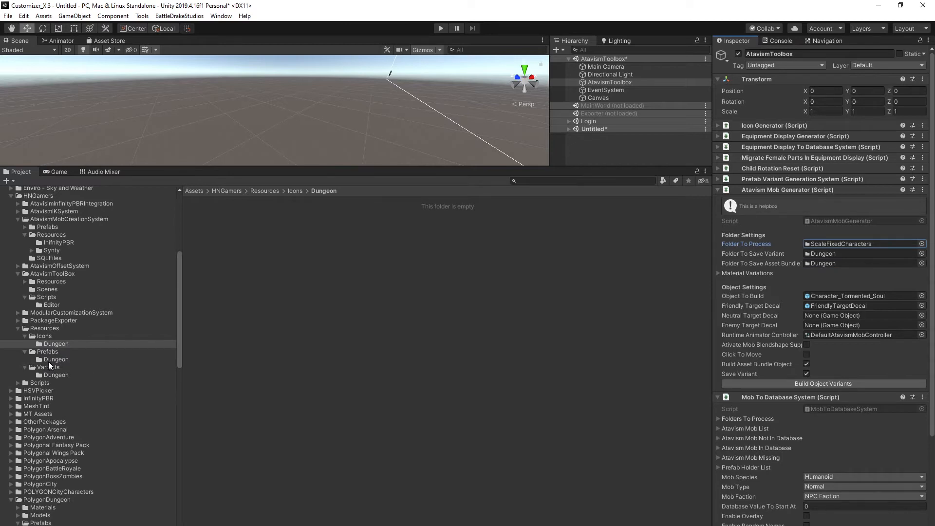
{"action": "left_click_drag", "start_coordinate": [49, 373], "coordinate": [819, 251]}
Locate the current folder to process and reassign the ScaleFixedCharacters folder from PolygonDungeon Characters to it.
{"action": "left_click", "coordinate": [832, 244]}
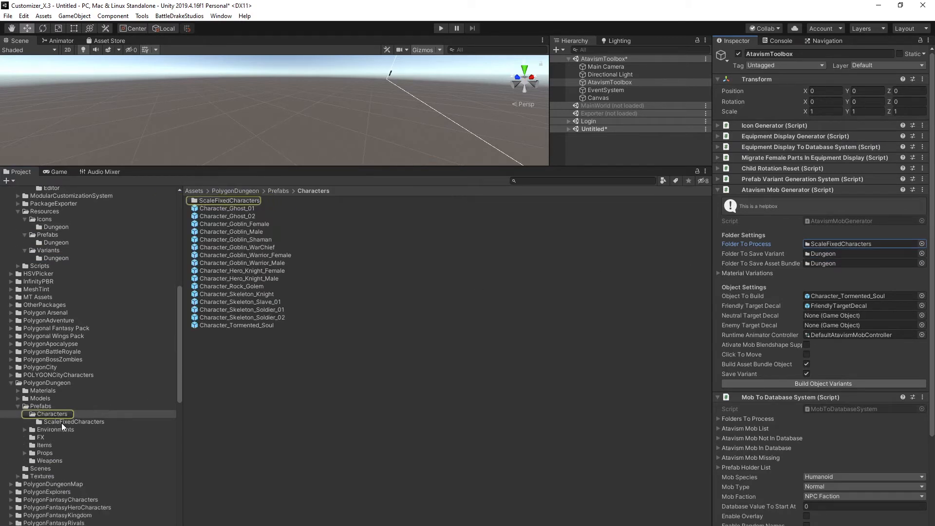
{"action": "left_click_drag", "start_coordinate": [196, 199], "coordinate": [829, 241]}
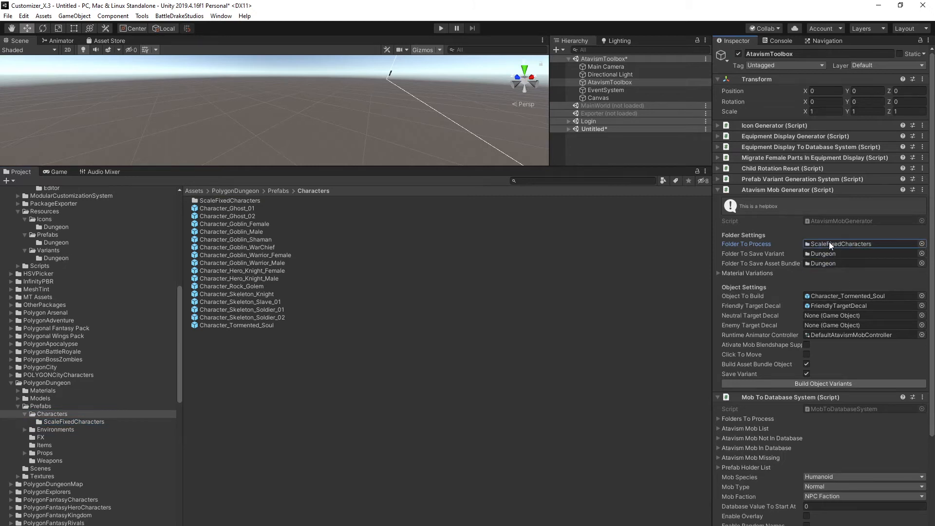
Expand Material Variations and clear the list by setting its size to 0.
{"action": "left_click", "coordinate": [719, 274]}
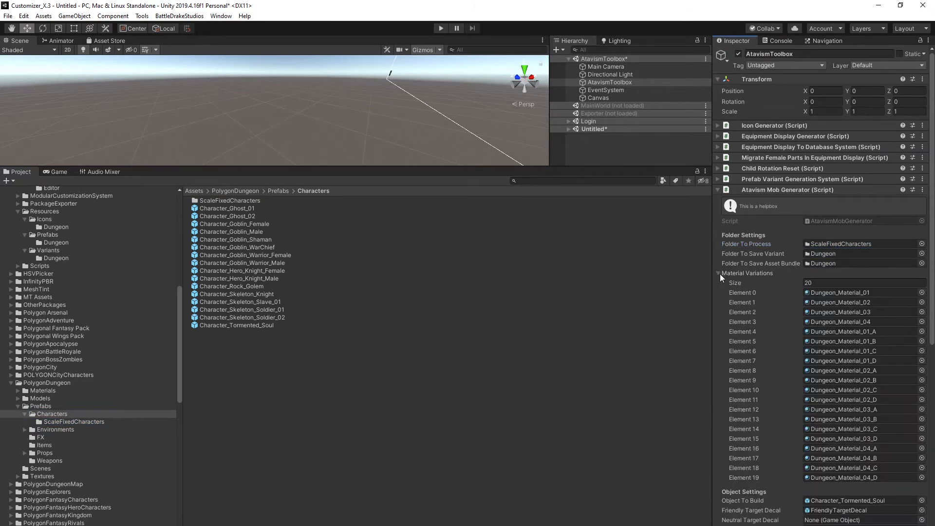
{"action": "left_click", "coordinate": [822, 283]}
{"action": "type", "text": "0"}
{"action": "key", "text": "Return"}
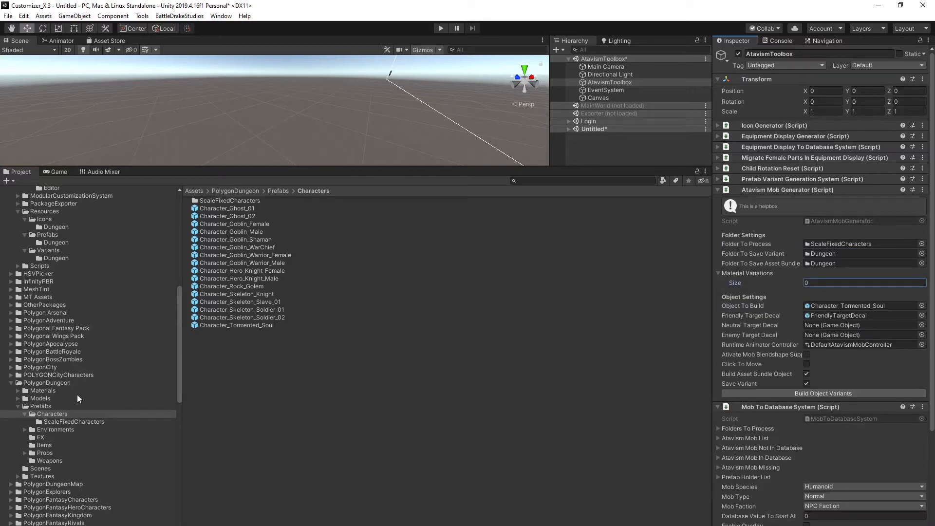
Lock the Inspector and add Dungeon_Material_01 through Dungeon_Material_04 from PolygonDungeon Materials to the Material Variations list.
{"action": "left_click", "coordinate": [17, 391]}
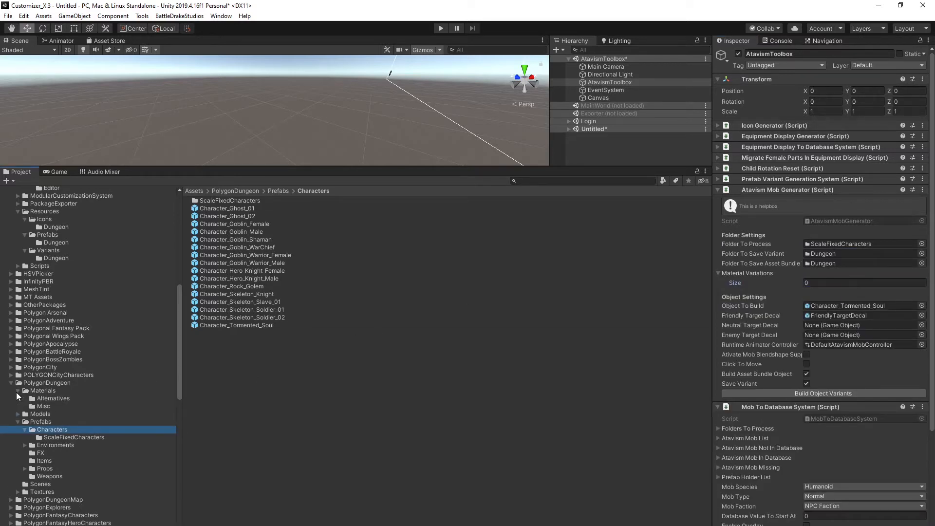
{"action": "left_click", "coordinate": [49, 400]}
{"action": "left_click", "coordinate": [44, 392]}
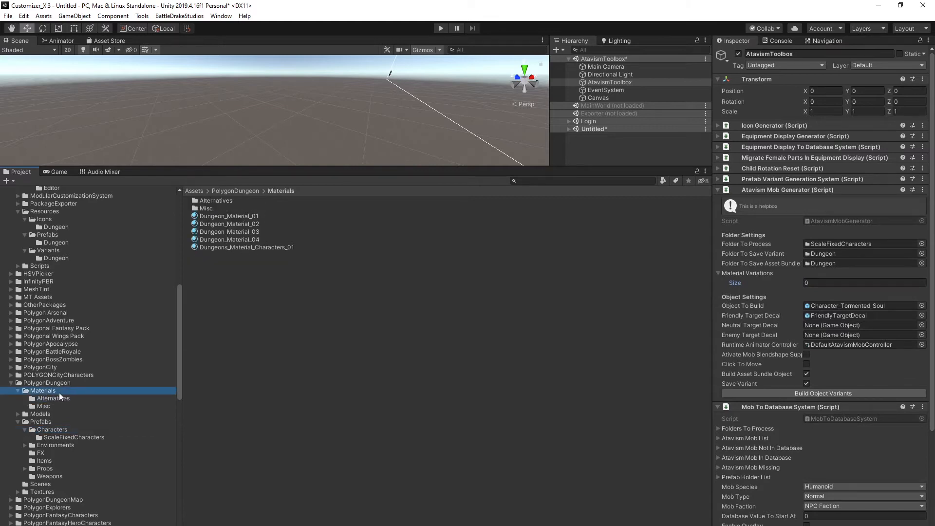
{"action": "left_click", "coordinate": [920, 41]}
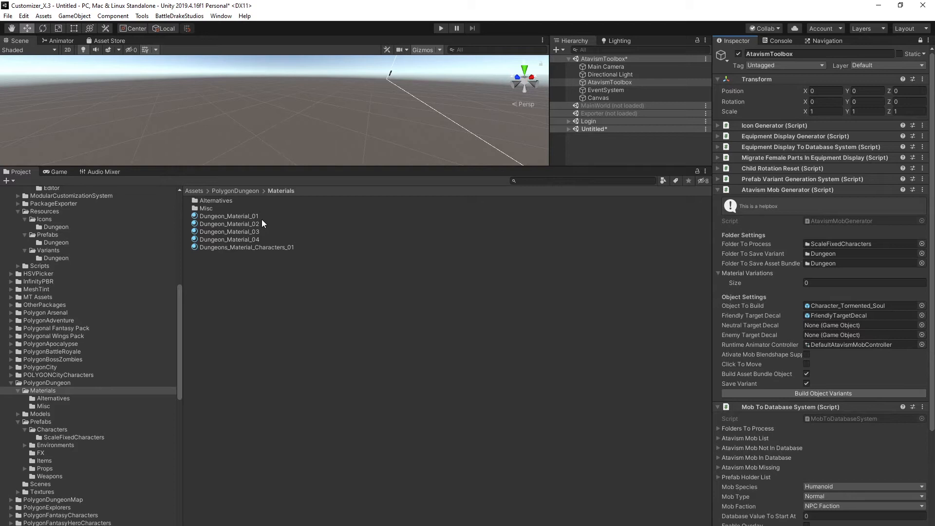
{"action": "left_click", "coordinate": [247, 218]}
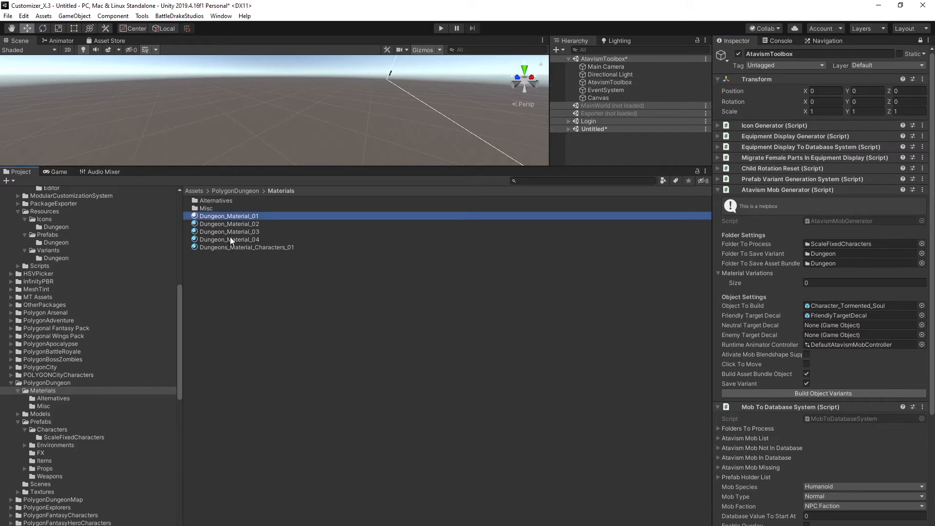
{"action": "left_click", "coordinate": [230, 239], "text": "shift"}
{"action": "left_click_drag", "start_coordinate": [268, 229], "coordinate": [737, 271]}
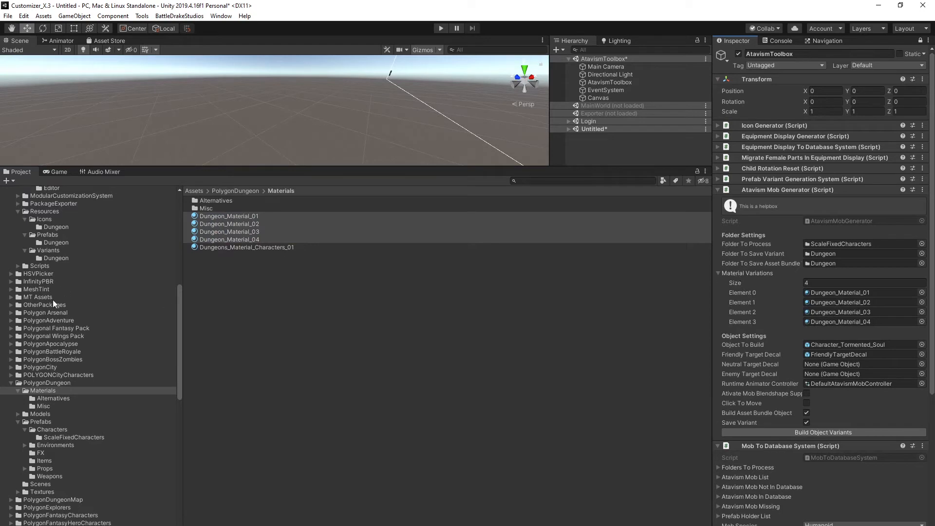
Add the alternative materials Dungeon_Material_01_A through Dungeon_Material_04_D to the Material Variations list.
{"action": "left_click", "coordinate": [49, 398]}
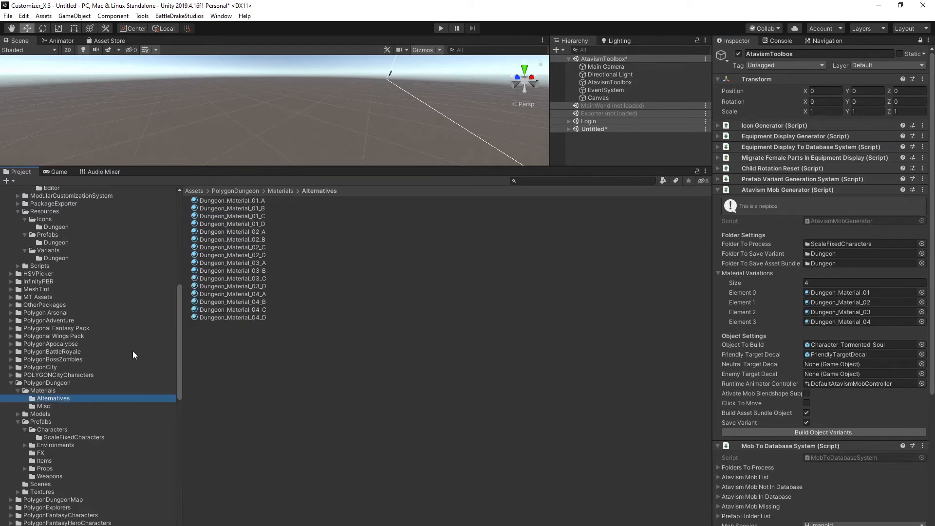
{"action": "left_click", "coordinate": [249, 201]}
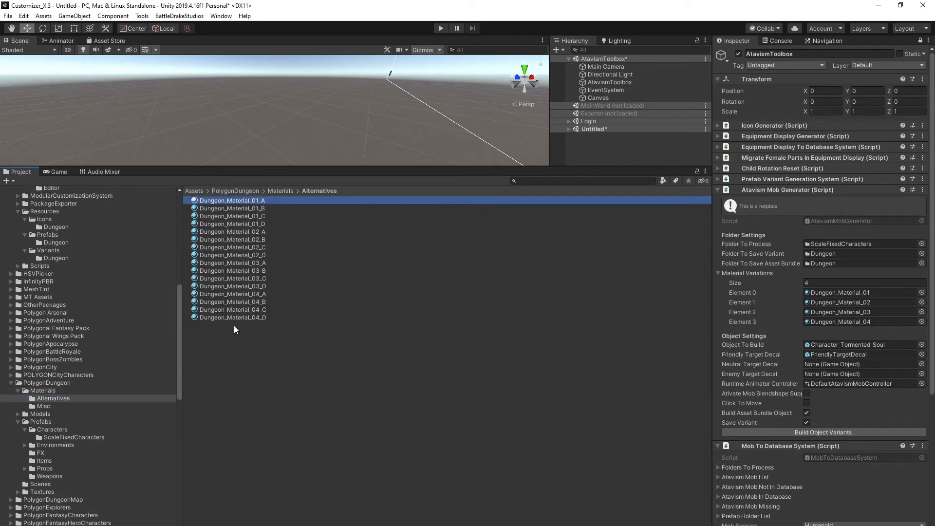
{"action": "left_click", "coordinate": [234, 318], "text": "shift"}
{"action": "left_click_drag", "start_coordinate": [265, 278], "coordinate": [746, 274]}
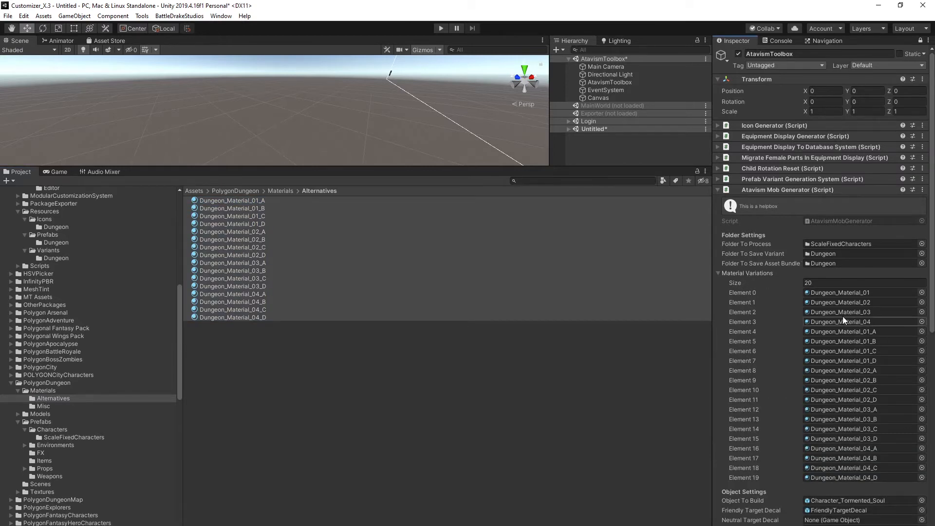
Reduce the Material Variations list size to 4 and collapse the list.
{"action": "left_click", "coordinate": [835, 283]}
{"action": "type", "text": "4"}
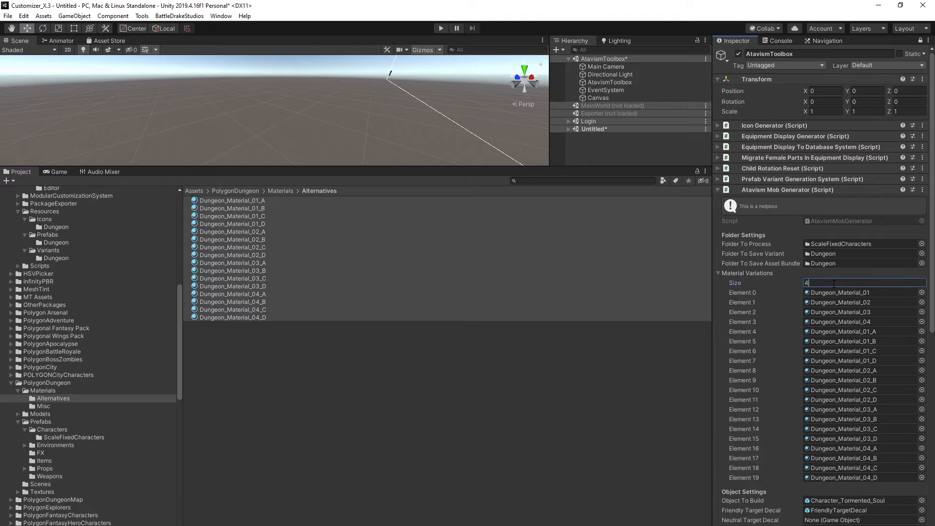
{"action": "left_click", "coordinate": [838, 301]}
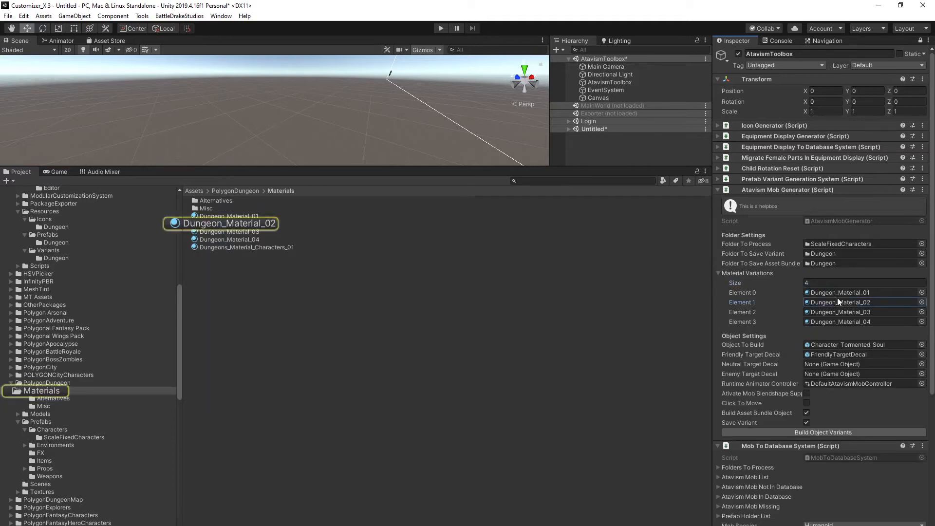
{"action": "left_click", "coordinate": [718, 273]}
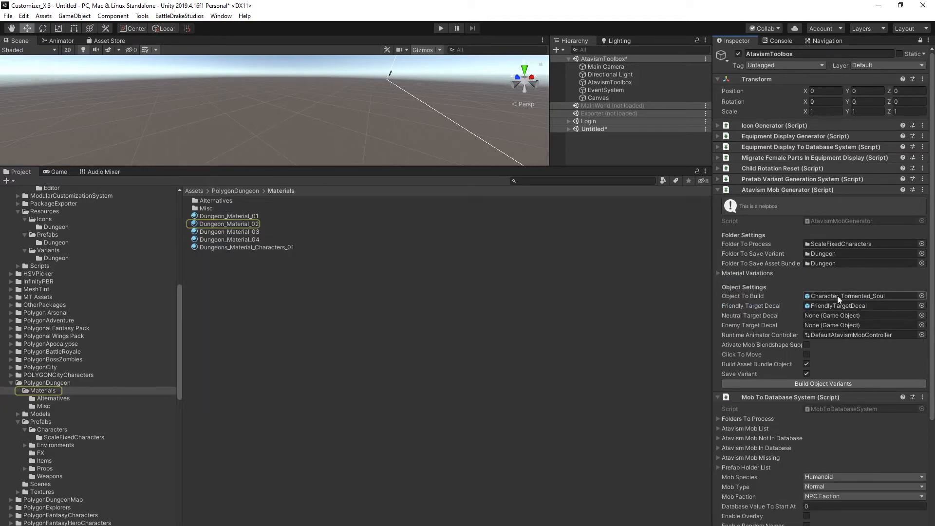
Assign the FriendlyTargetDecal prefab from Resources to the Friendly Target Decal field.
{"action": "left_click", "coordinate": [828, 306]}
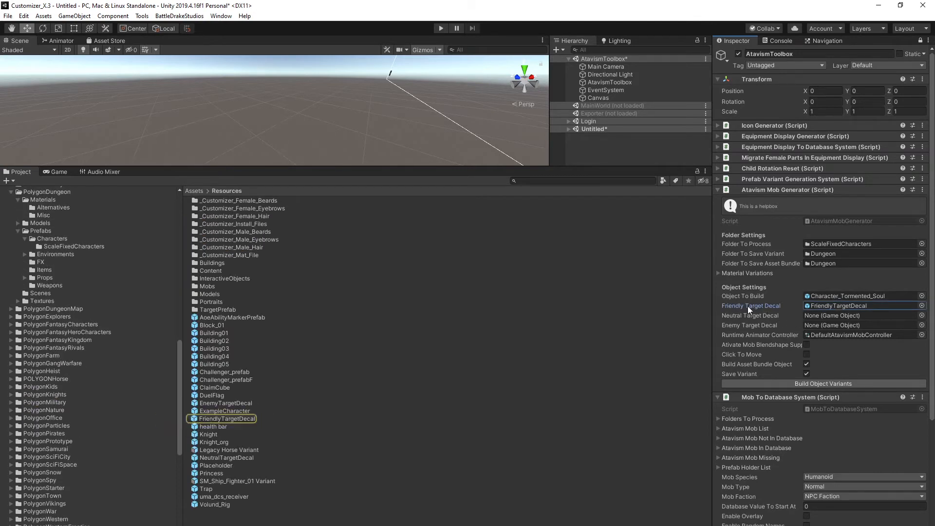
{"action": "left_click_drag", "start_coordinate": [209, 418], "coordinate": [828, 304]}
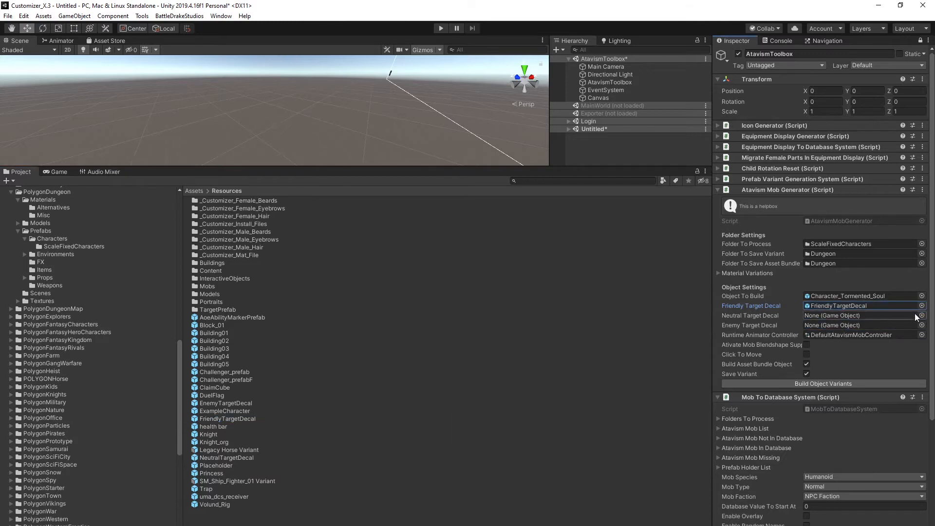
Search the asset picker for Neu and choose NeutralTargetDecal for the Neutral Target Decal field.
{"action": "left_click", "coordinate": [922, 316]}
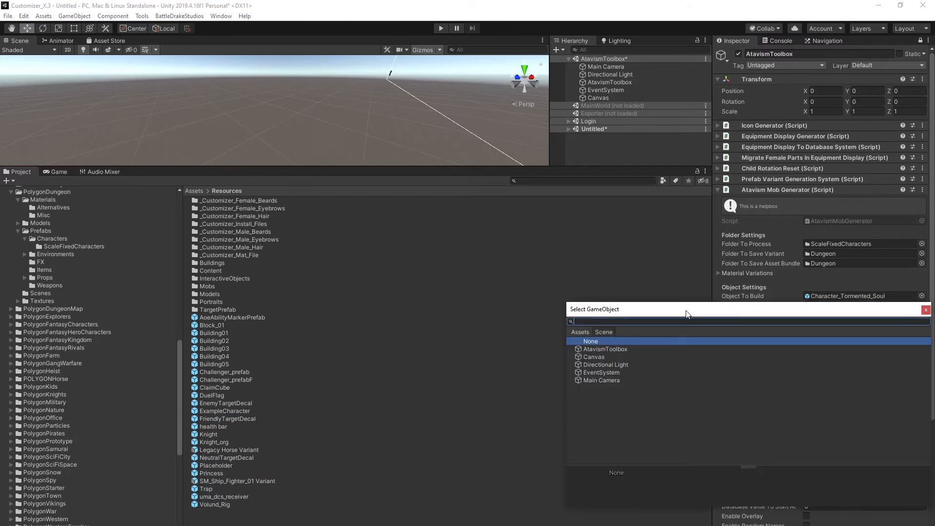
{"action": "type", "text": "Nu"}
{"action": "key", "text": "BackSpace"}
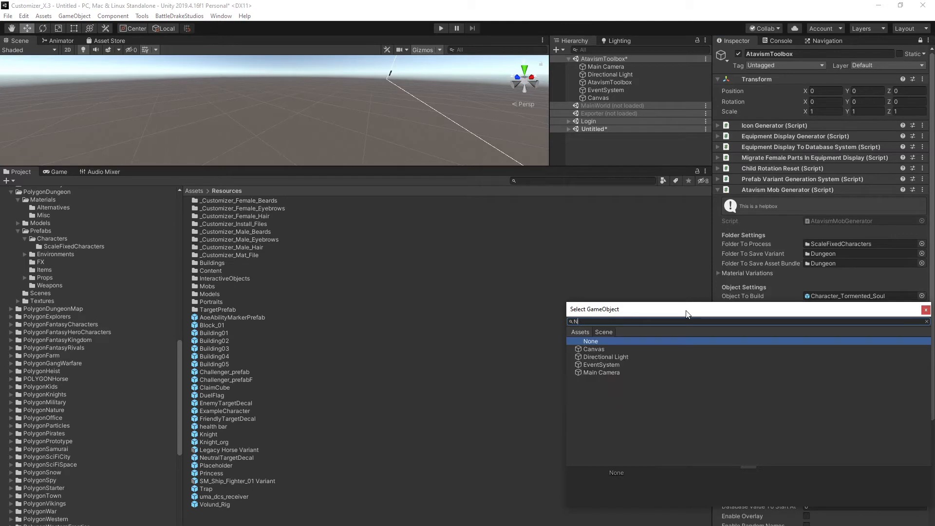
{"action": "left_click", "coordinate": [579, 332]}
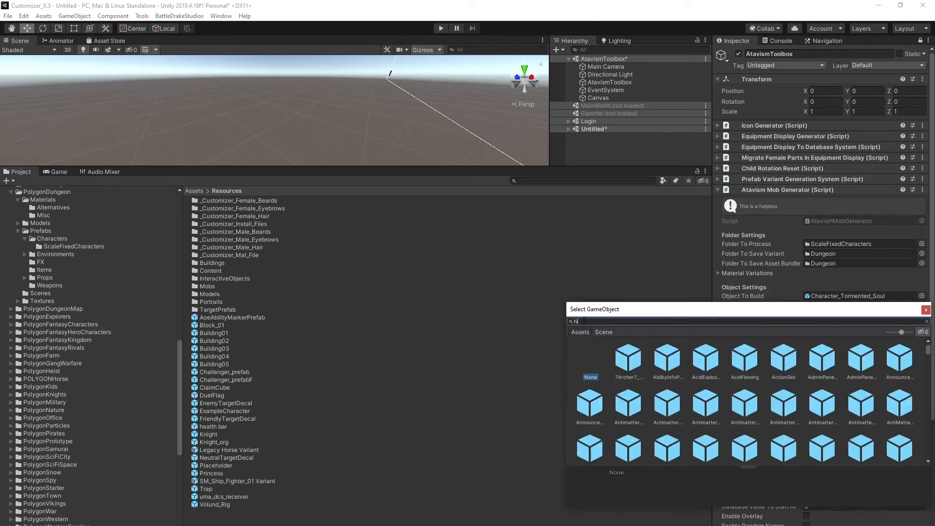
{"action": "type", "text": "ue"}
{"action": "key", "text": "BackSpace"}
{"action": "key", "text": "BackSpace"}
{"action": "type", "text": "eu"}
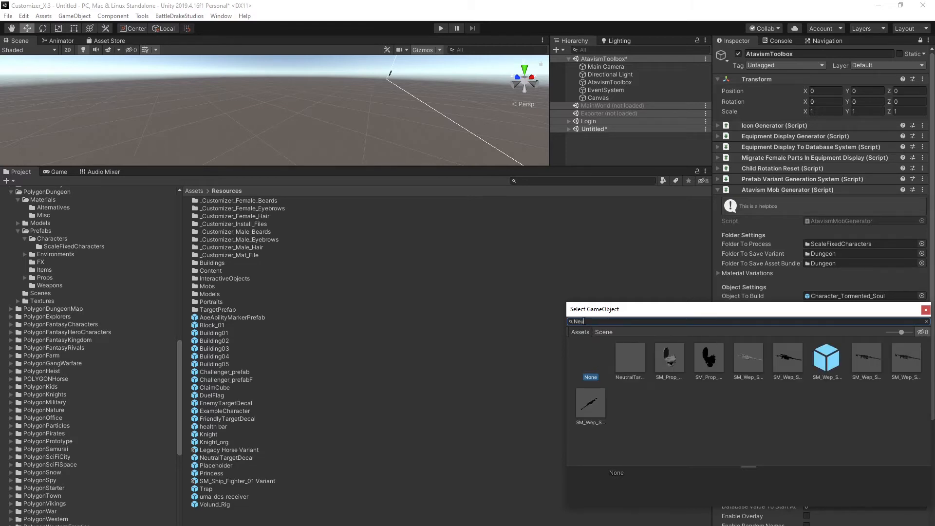
{"action": "double_click", "coordinate": [631, 356]}
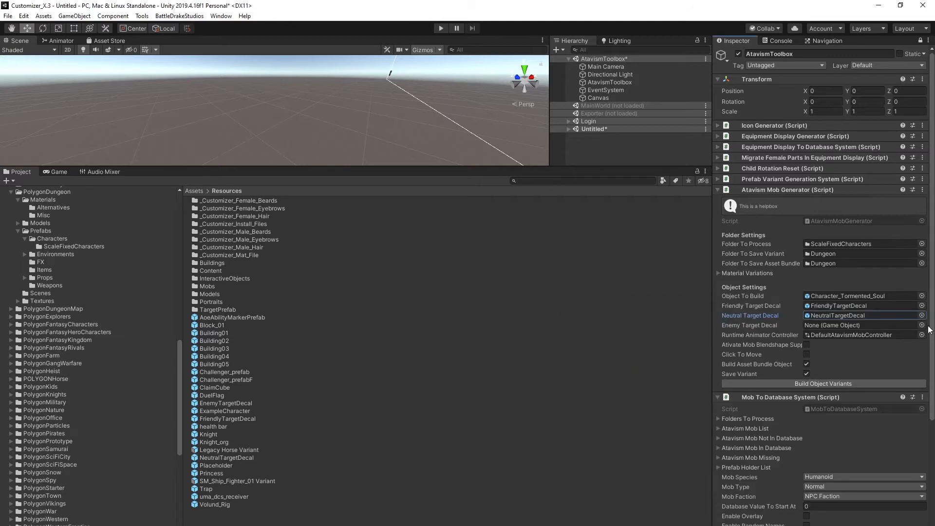
Search the asset picker for Enem and choose EnemyTargetDecal for the Enemy Target Decal field.
{"action": "left_click", "coordinate": [922, 325]}
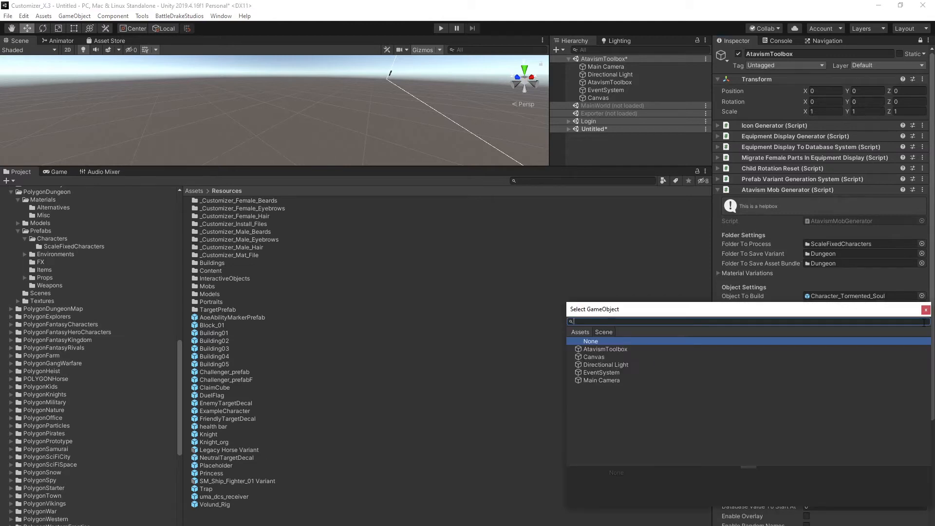
{"action": "left_click", "coordinate": [581, 333]}
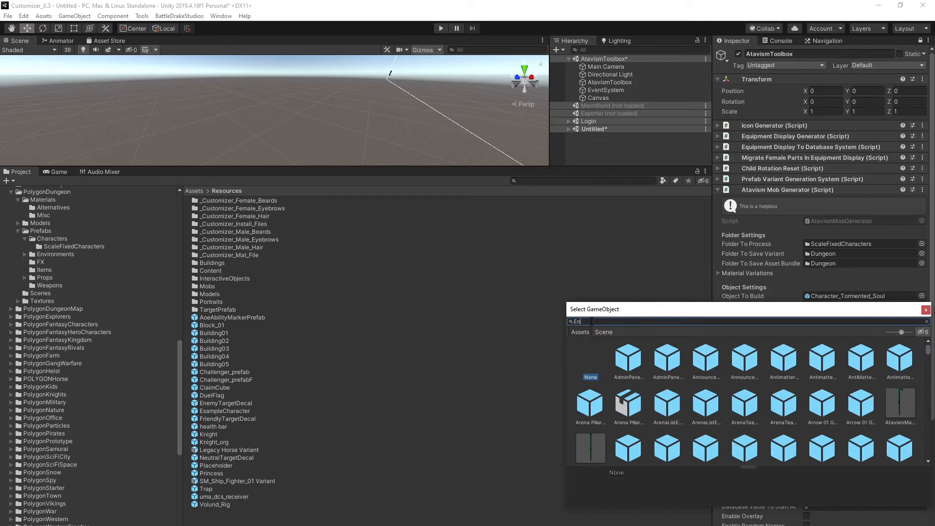
{"action": "type", "text": "Enem"}
{"action": "double_click", "coordinate": [629, 355]}
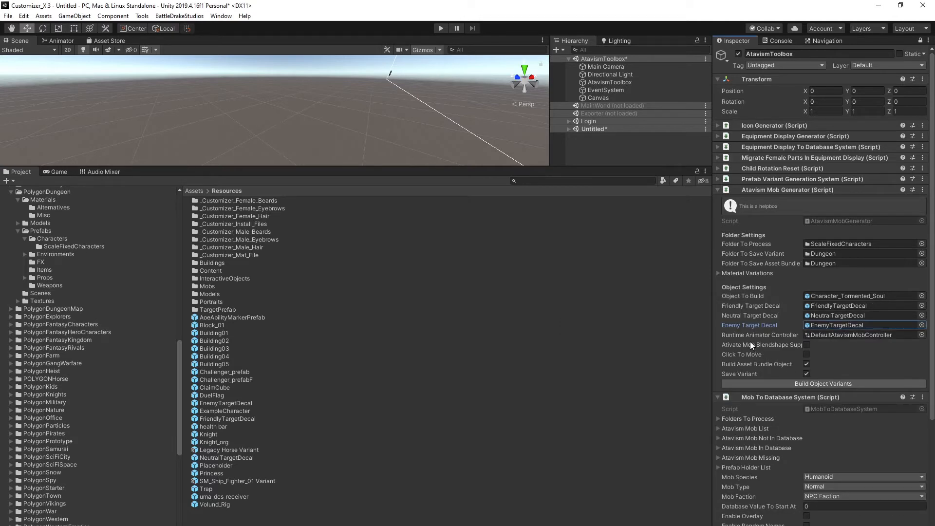
Assign DefaultAtavismMobController from the AtavismToolBox folder to the Runtime Animator Controller field.
{"action": "scroll", "coordinate": [113, 312], "scroll_direction": "up", "scroll_amount": 5}
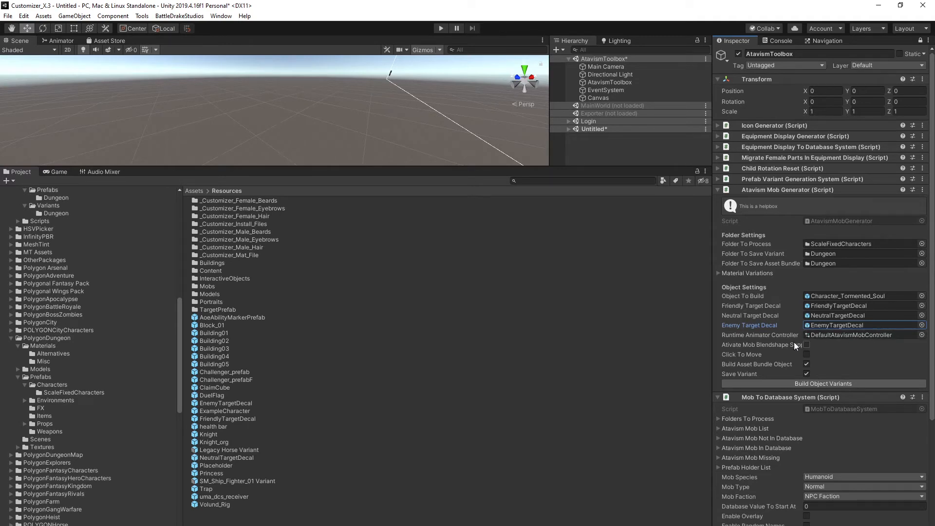
{"action": "scroll", "coordinate": [68, 385], "scroll_direction": "up", "scroll_amount": 7}
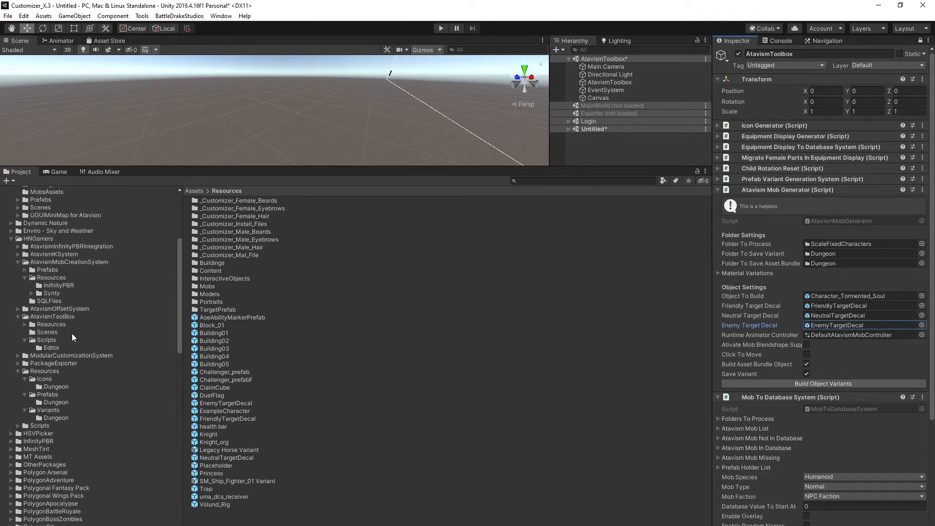
{"action": "left_click", "coordinate": [51, 262]}
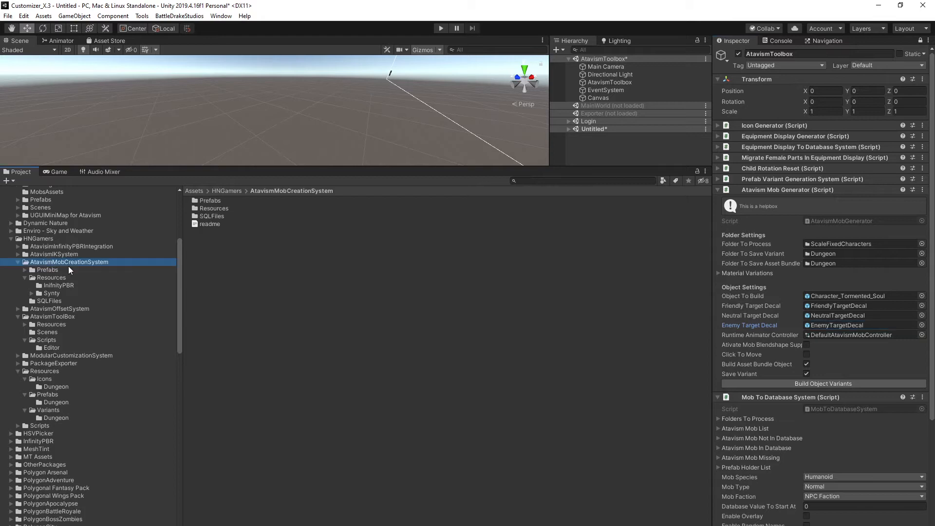
{"action": "left_click", "coordinate": [59, 317]}
{"action": "left_click_drag", "start_coordinate": [212, 225], "coordinate": [825, 335]}
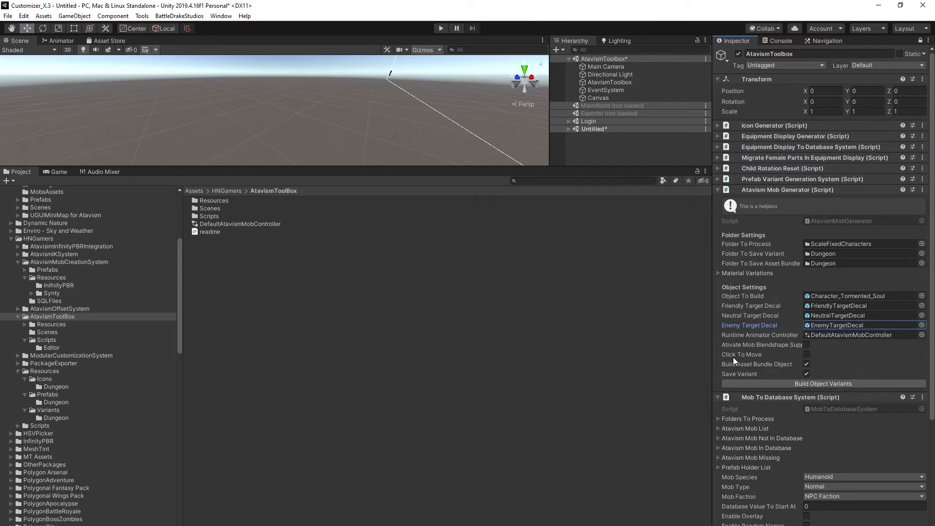
Build the object variants with the Atavism Mob Generator.
{"action": "left_click", "coordinate": [812, 383]}
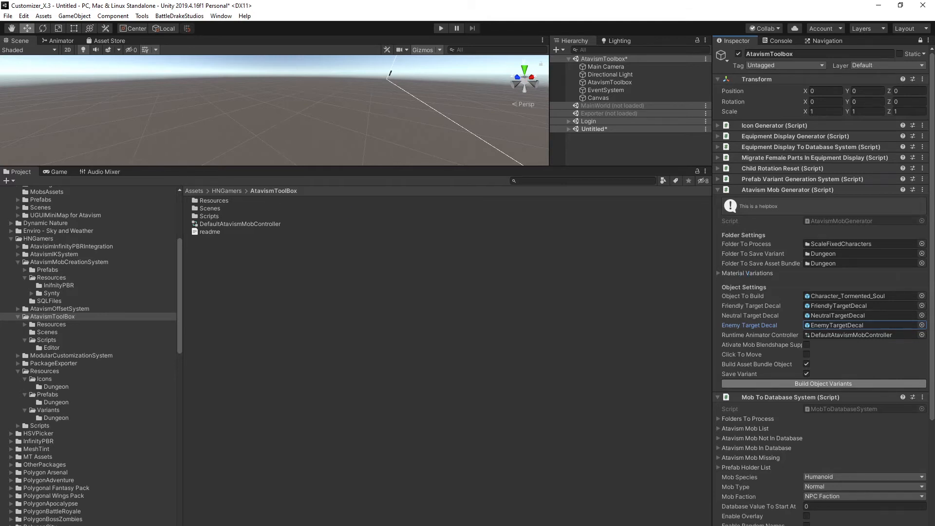
{"action": "left_click_drag", "start_coordinate": [268, 156], "coordinate": [382, 68]}
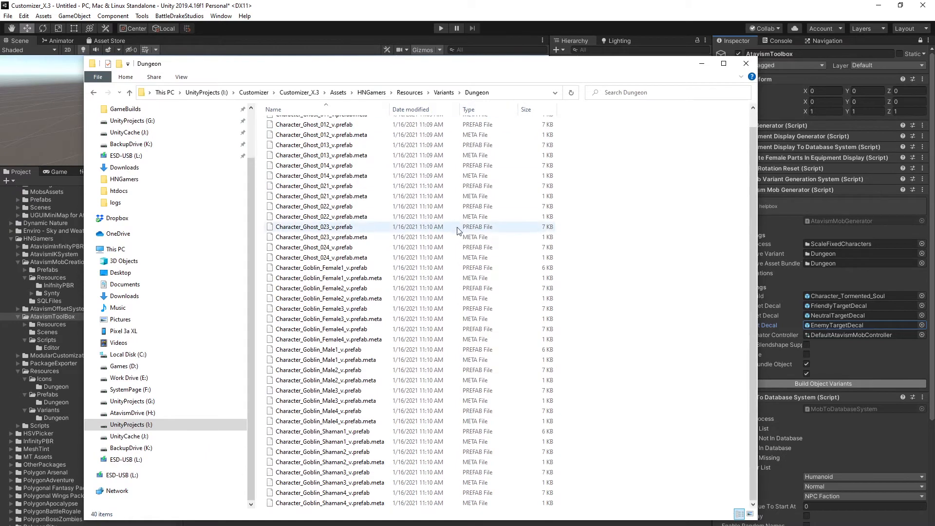
Browse the generated Variants and Prefabs Dungeon folders in File Explorer.
{"action": "scroll", "coordinate": [416, 270], "scroll_direction": "up", "scroll_amount": 1}
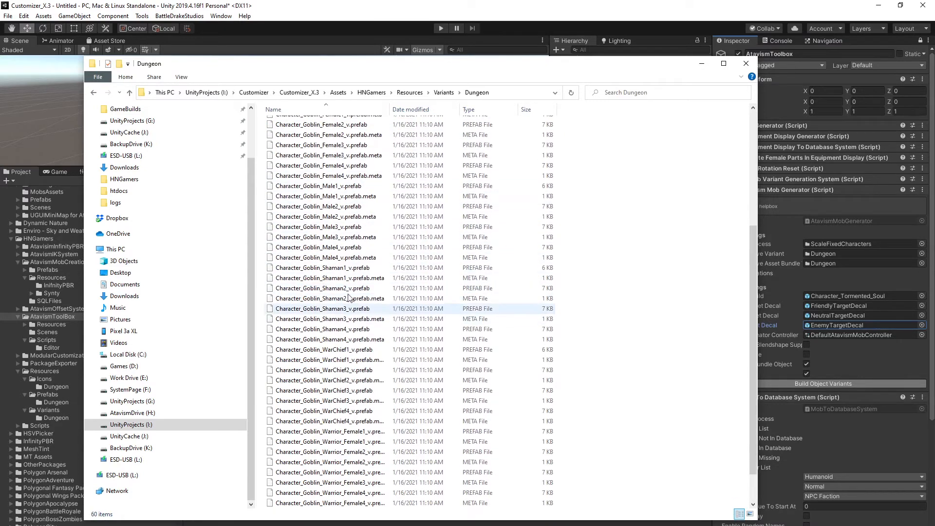
{"action": "scroll", "coordinate": [366, 299], "scroll_direction": "down", "scroll_amount": 6}
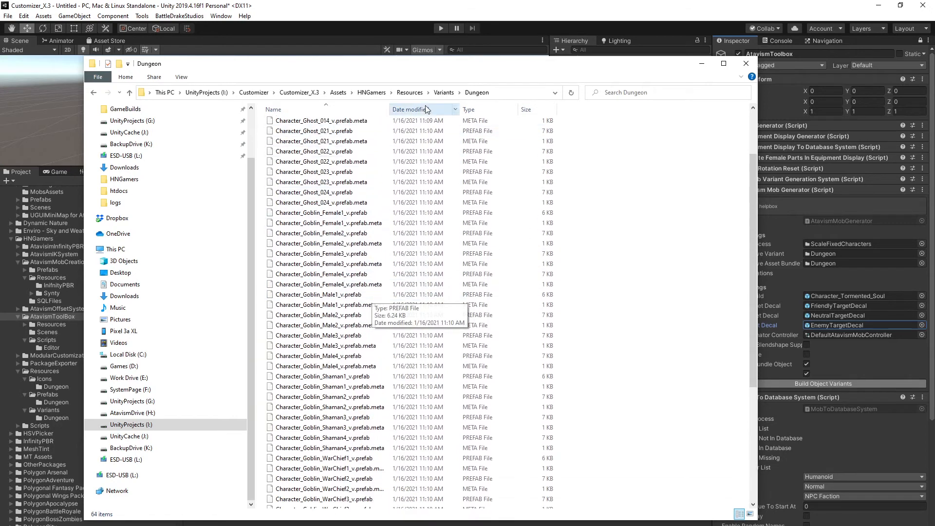
{"action": "left_click", "coordinate": [444, 92]}
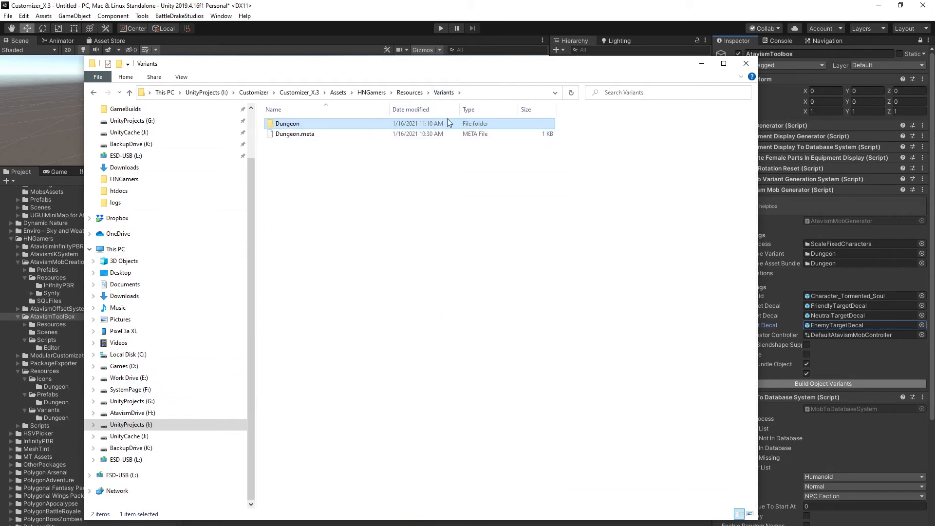
{"action": "left_click", "coordinate": [410, 92]}
{"action": "double_click", "coordinate": [288, 133]}
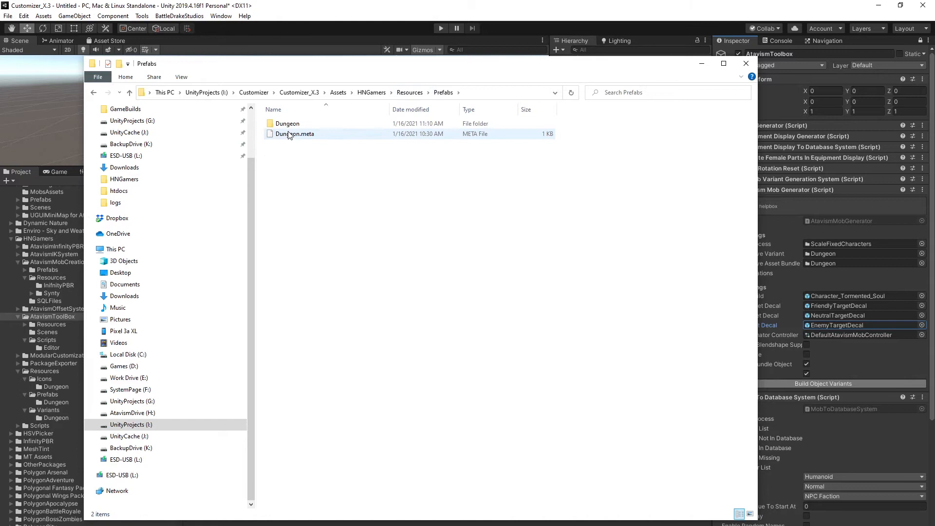
{"action": "double_click", "coordinate": [284, 124]}
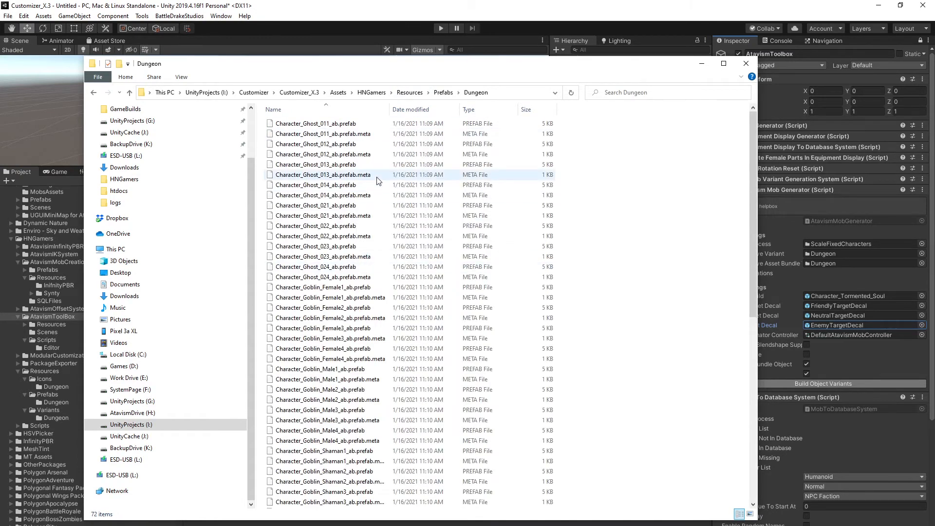
{"action": "scroll", "coordinate": [429, 195], "scroll_direction": "down", "scroll_amount": 7}
{"action": "scroll", "coordinate": [429, 195], "scroll_direction": "down", "scroll_amount": 5}
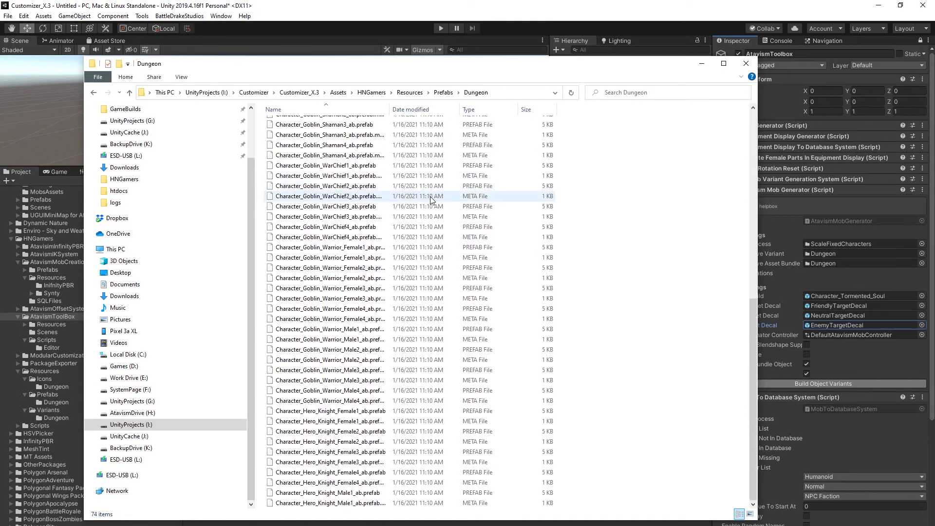
{"action": "left_click", "coordinate": [444, 92]}
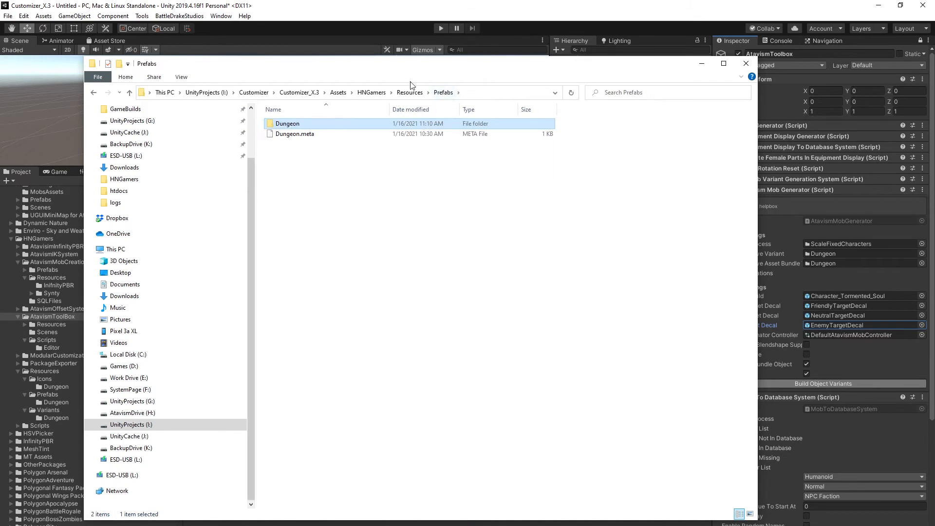
{"action": "left_click", "coordinate": [409, 92]}
{"action": "double_click", "coordinate": [292, 123]}
{"action": "double_click", "coordinate": [288, 124]}
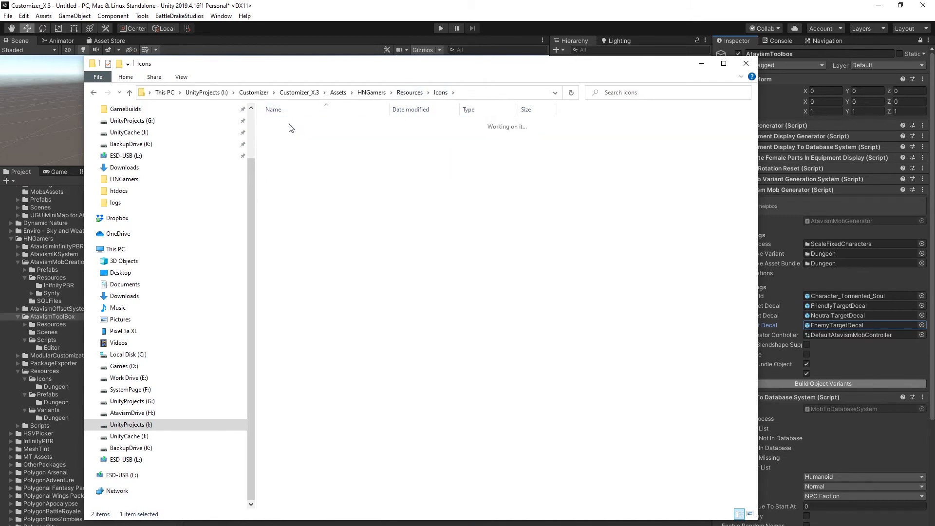
{"action": "left_click", "coordinate": [746, 63]}
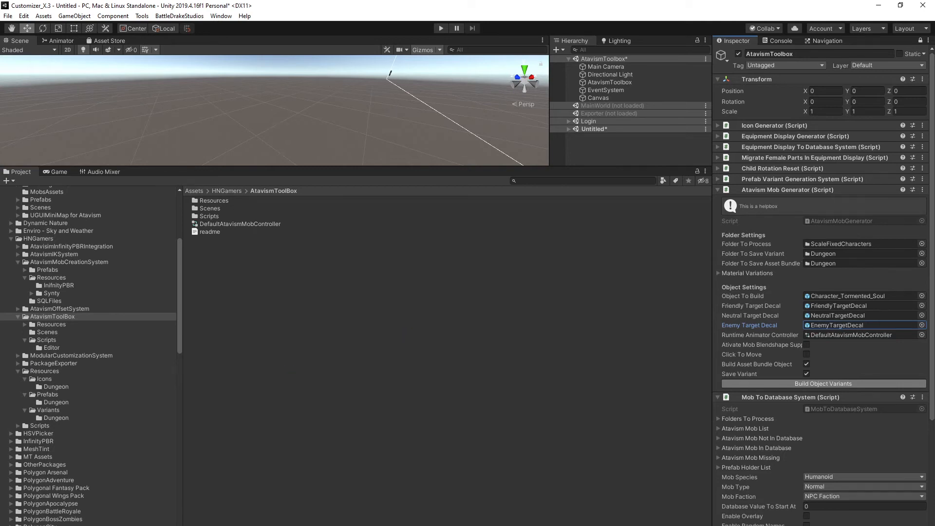
{"action": "key", "text": "alt+Tab"}
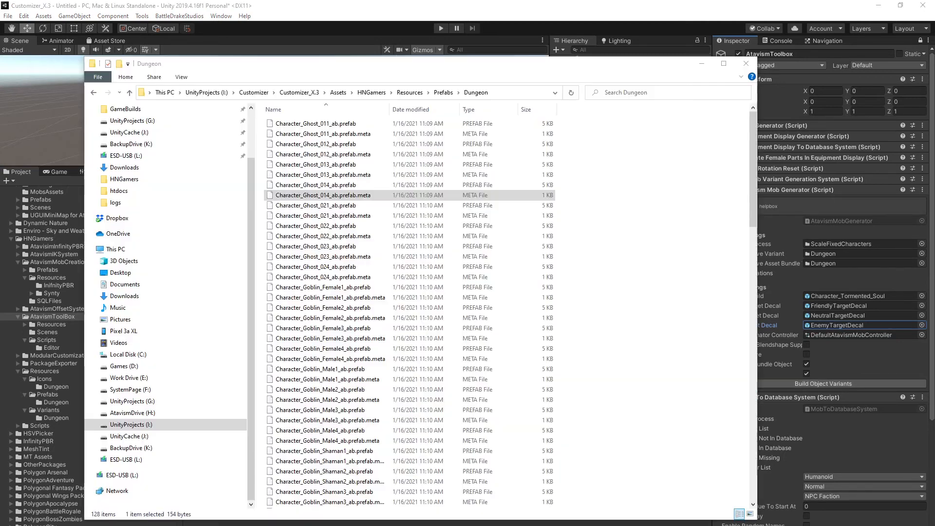
{"action": "left_click", "coordinate": [372, 372]}
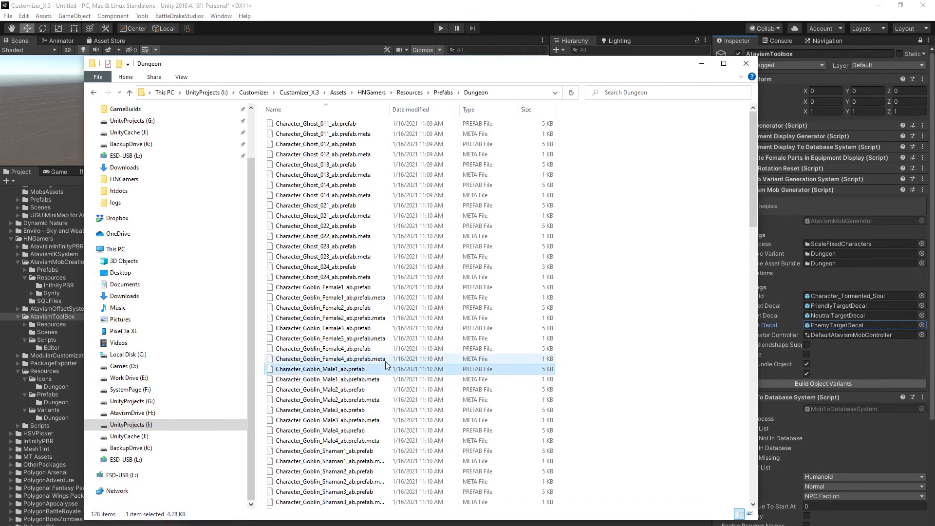
{"action": "scroll", "coordinate": [385, 362], "scroll_direction": "down", "scroll_amount": 17}
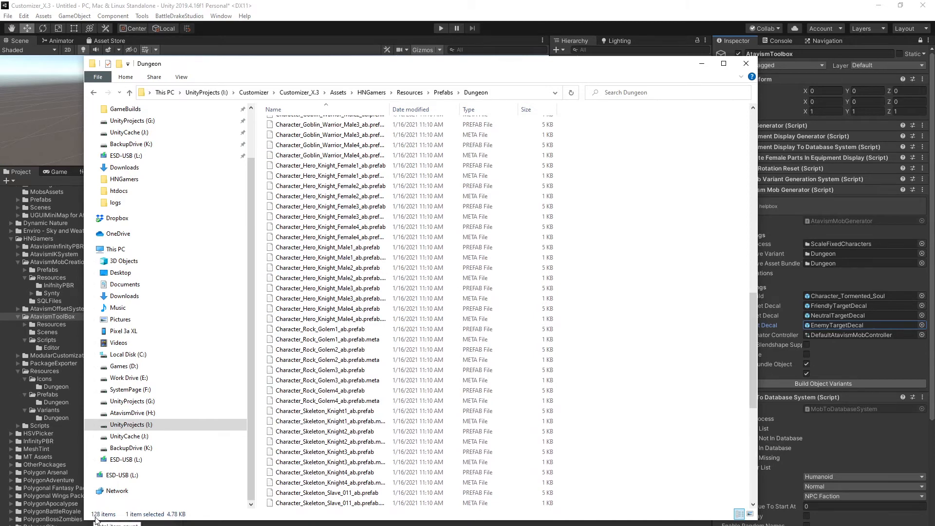
{"action": "left_click", "coordinate": [479, 524]}
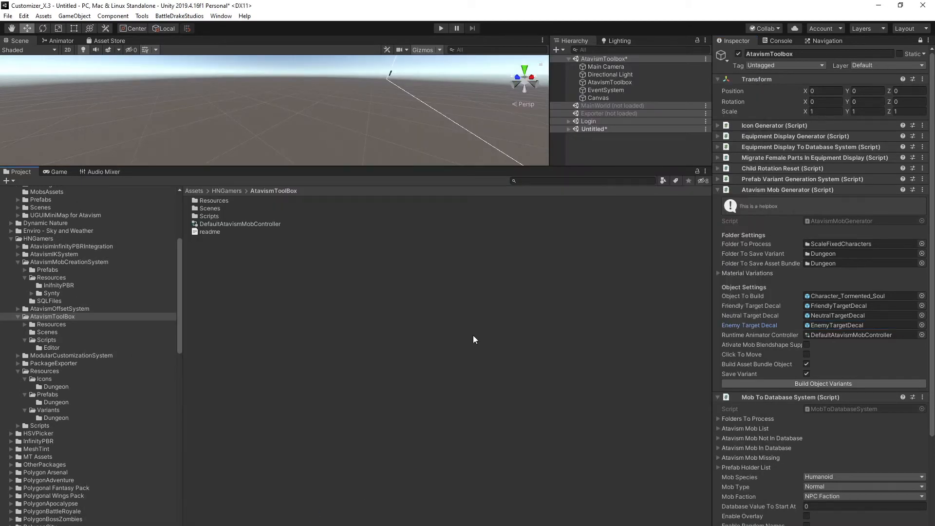
Open the Resources Prefabs Dungeon folder and inspect the Character_Ghost_011_ab prefab's components and model name.
{"action": "left_click", "coordinate": [20, 325]}
{"action": "left_click", "coordinate": [24, 324]}
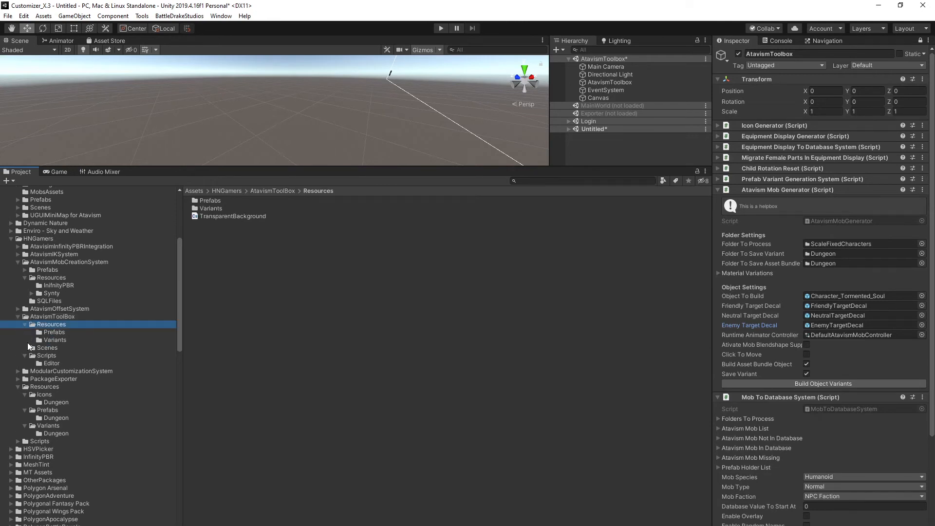
{"action": "left_click", "coordinate": [44, 404]}
{"action": "left_click", "coordinate": [44, 418]}
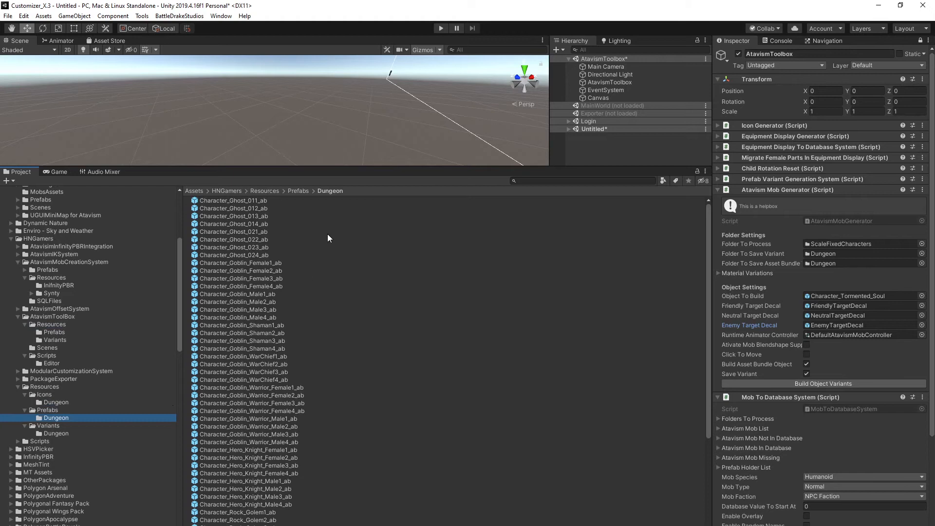
{"action": "scroll", "coordinate": [253, 273], "scroll_direction": "down", "scroll_amount": 6}
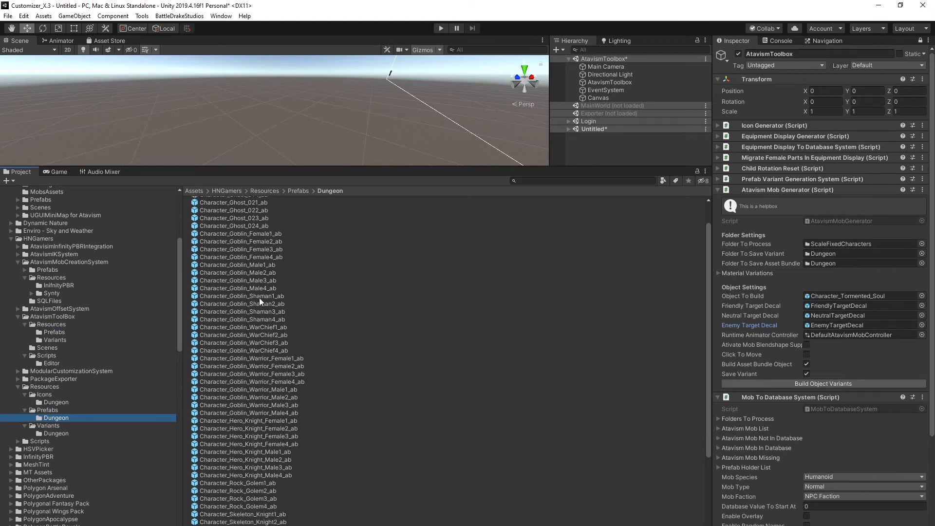
{"action": "scroll", "coordinate": [273, 219], "scroll_direction": "up", "scroll_amount": 6}
{"action": "left_click", "coordinate": [246, 201]}
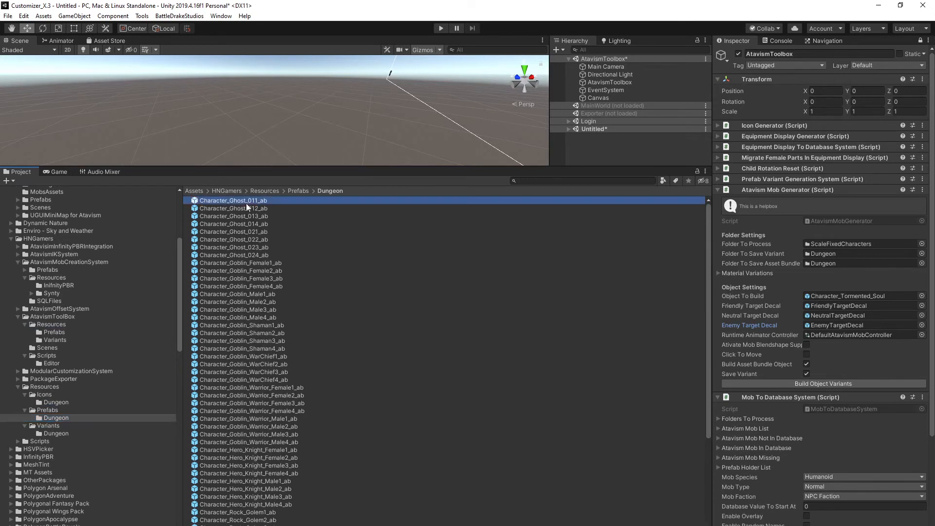
{"action": "scroll", "coordinate": [835, 434], "scroll_direction": "down", "scroll_amount": 3}
{"action": "scroll", "coordinate": [834, 435], "scroll_direction": "down", "scroll_amount": 2}
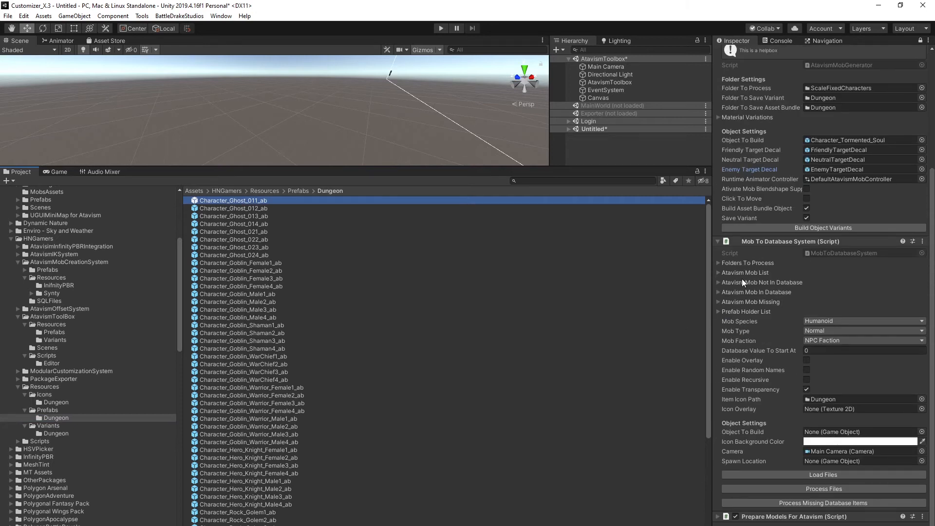
{"action": "left_click", "coordinate": [920, 41]}
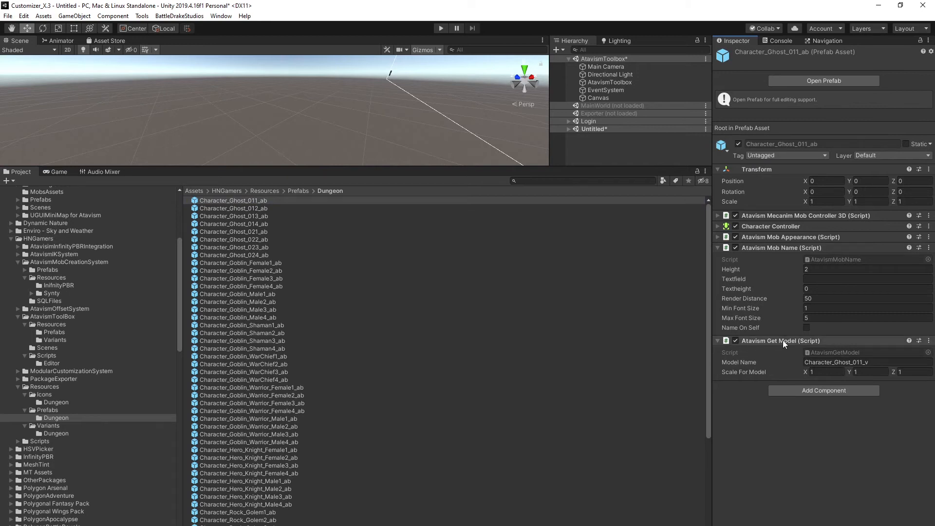
{"action": "left_click", "coordinate": [875, 363]}
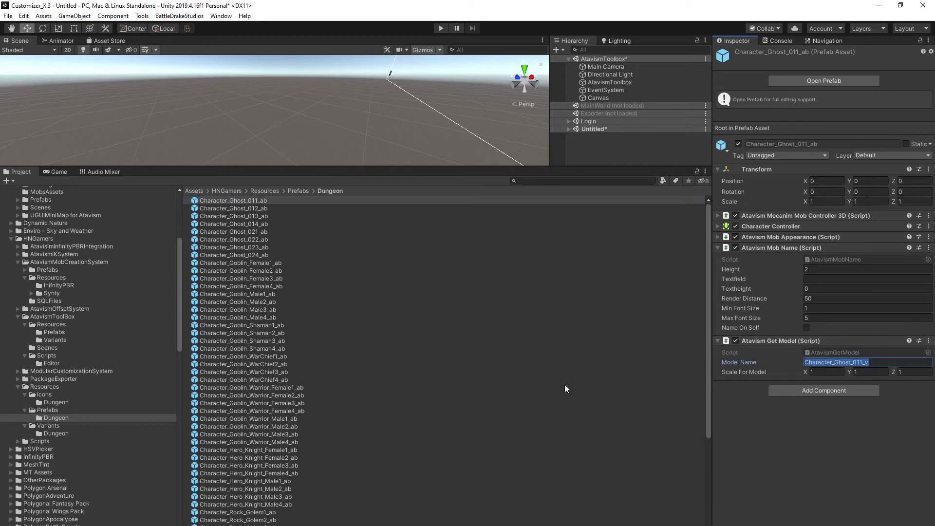
Open the ghost and goblin variant prefabs in Resources Variants Dungeon to preview the generated characters.
{"action": "left_click", "coordinate": [53, 434]}
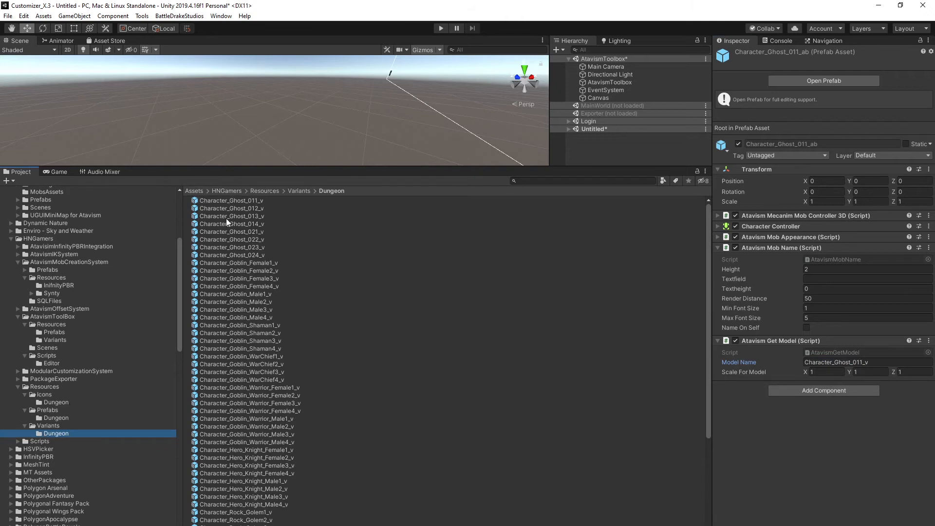
{"action": "left_click", "coordinate": [240, 201]}
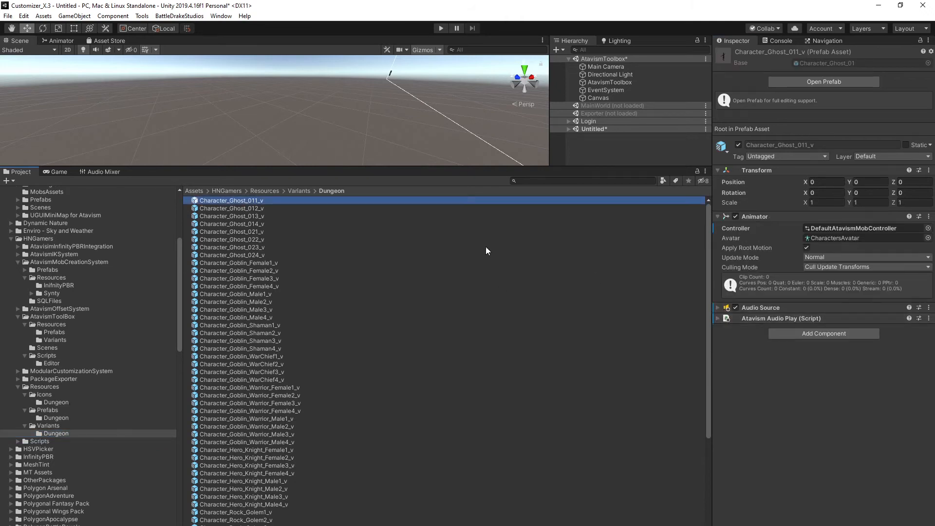
{"action": "double_click", "coordinate": [241, 199]}
{"action": "left_click_drag", "start_coordinate": [305, 128], "coordinate": [292, 116], "text": "alt"}
{"action": "key", "text": "w"}
{"action": "right_click_drag", "start_coordinate": [290, 113], "coordinate": [560, 73]}
{"action": "double_click", "coordinate": [248, 207]}
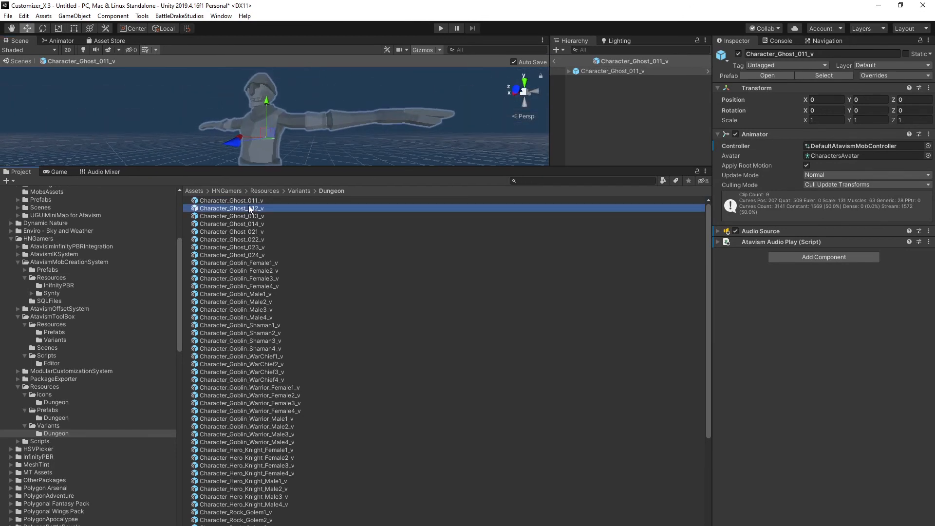
{"action": "right_click_drag", "start_coordinate": [343, 130], "coordinate": [377, 127]}
{"action": "key", "text": "w"}
{"action": "key", "text": "s"}
{"action": "double_click", "coordinate": [246, 216]}
{"action": "double_click", "coordinate": [248, 225]}
{"action": "key", "text": "w"}
{"action": "key", "text": "s"}
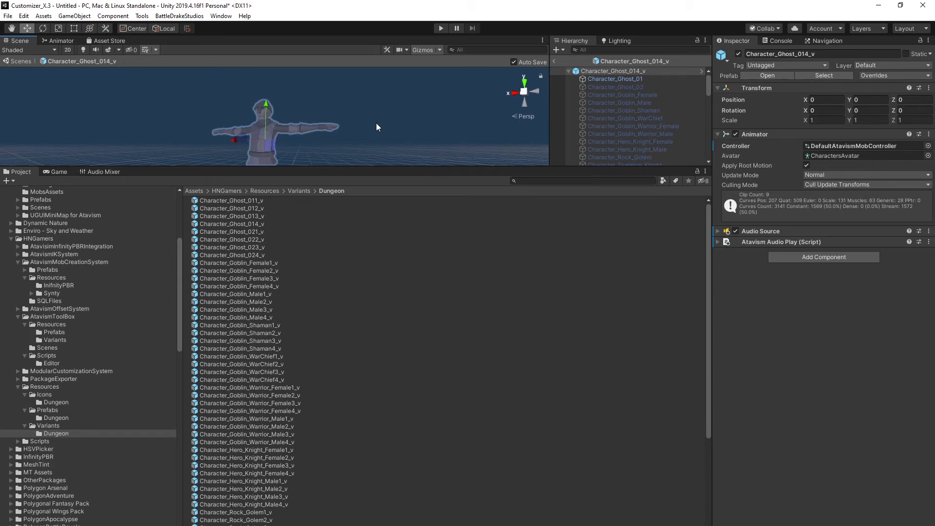
{"action": "left_click", "coordinate": [249, 231]}
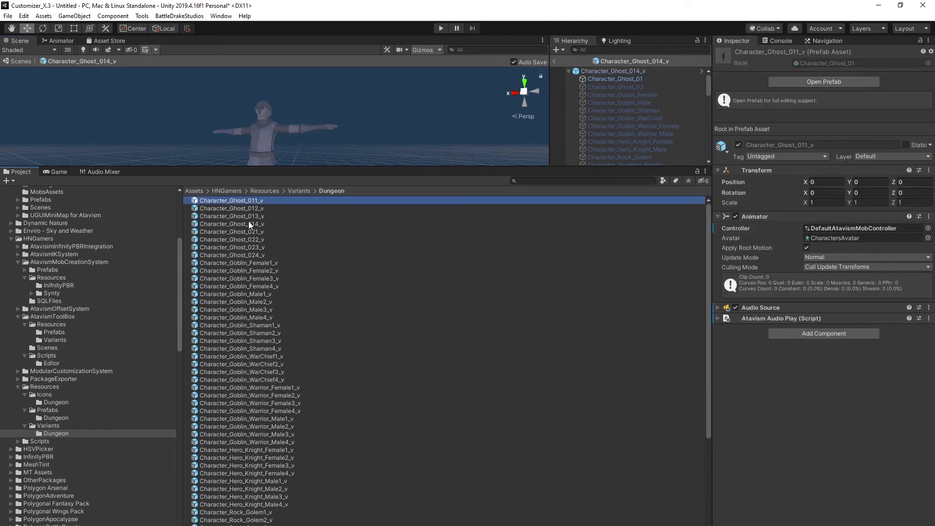
{"action": "left_click", "coordinate": [246, 301]}
{"action": "left_click", "coordinate": [48, 410]}
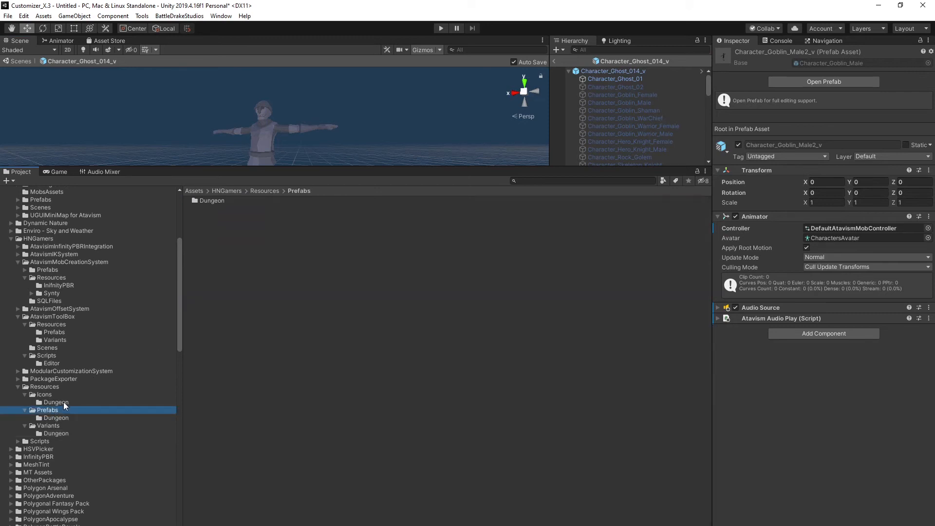
Return to the AtavismToolbox object and clear the Mob To Database System's Folders To Process list to size 0.
{"action": "left_click", "coordinate": [553, 60]}
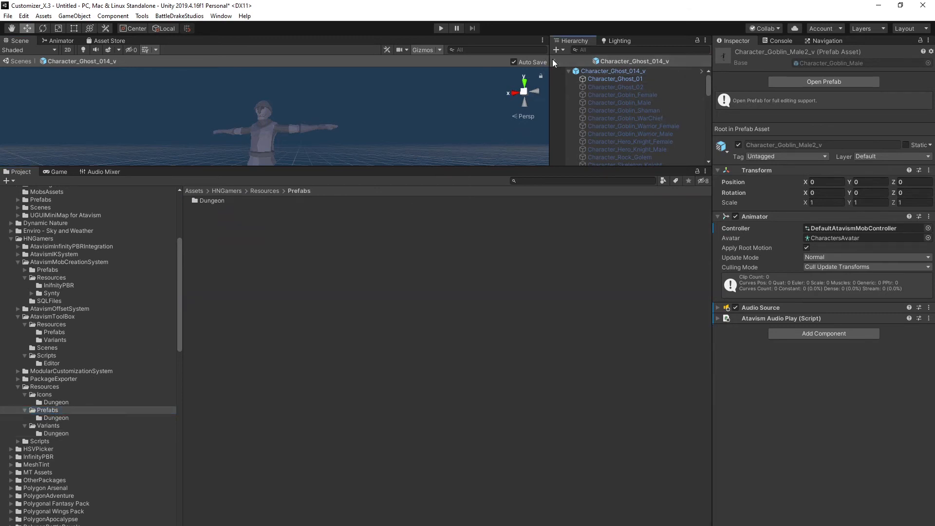
{"action": "left_click", "coordinate": [605, 84]}
{"action": "scroll", "coordinate": [782, 217], "scroll_direction": "down", "scroll_amount": 5}
{"action": "scroll", "coordinate": [772, 205], "scroll_direction": "up", "scroll_amount": 5}
{"action": "left_click", "coordinate": [717, 189]}
{"action": "left_click", "coordinate": [718, 189]}
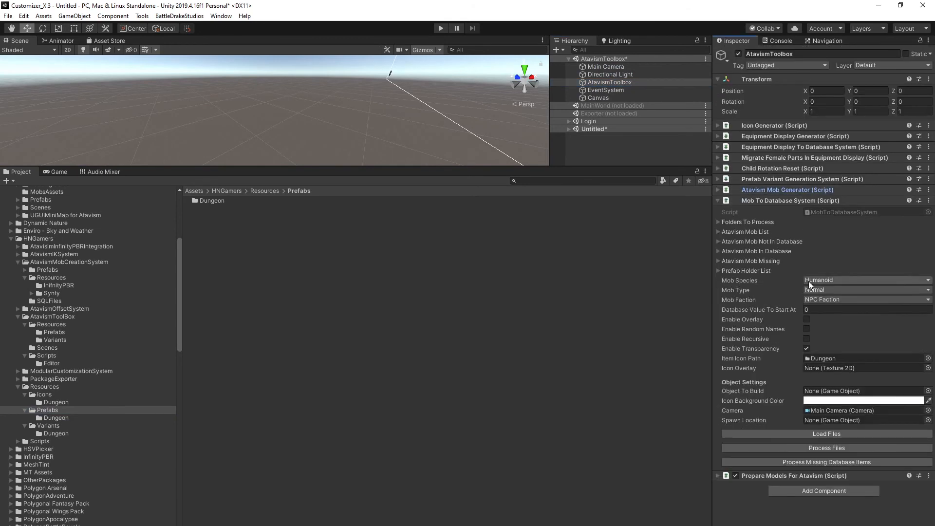
{"action": "left_click", "coordinate": [718, 222]}
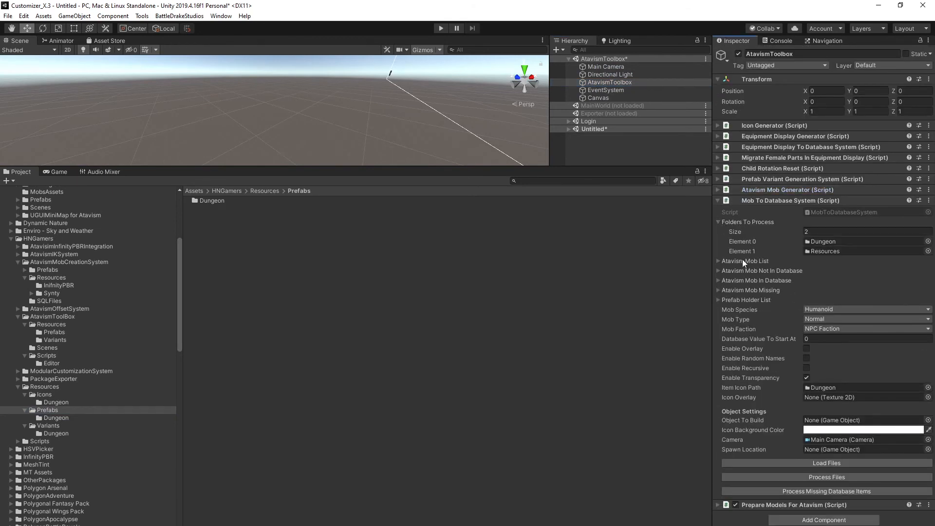
{"action": "left_click", "coordinate": [822, 232]}
{"action": "type", "text": "0"}
{"action": "key", "text": "Return"}
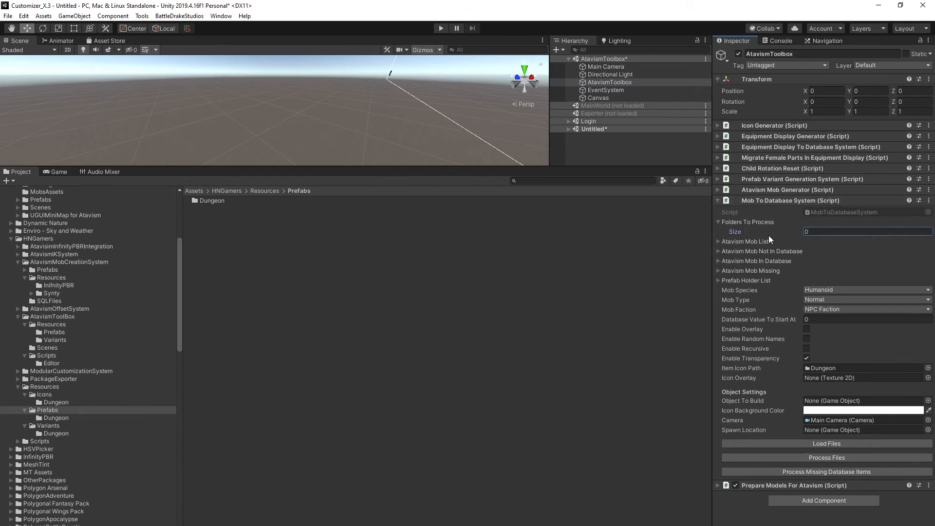
Clear the Atavism Mob List by setting its size to 0.
{"action": "left_click", "coordinate": [750, 242]}
{"action": "left_click", "coordinate": [816, 250]}
{"action": "type", "text": "0"}
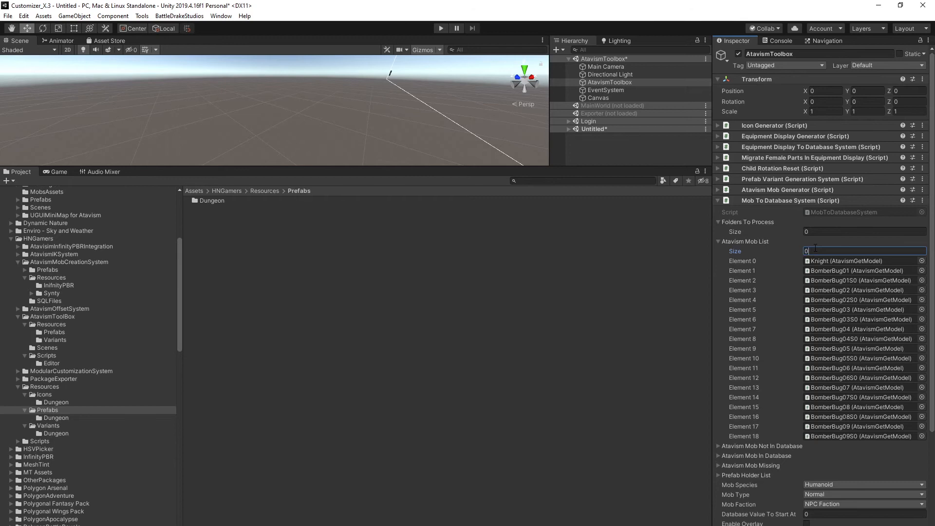
{"action": "key", "text": "Return"}
Clear the Atavism Mob Not In Database list by setting its size to 0.
{"action": "left_click", "coordinate": [767, 261]}
{"action": "left_click", "coordinate": [827, 264]}
{"action": "left_click", "coordinate": [787, 262]}
{"action": "left_click", "coordinate": [822, 268]}
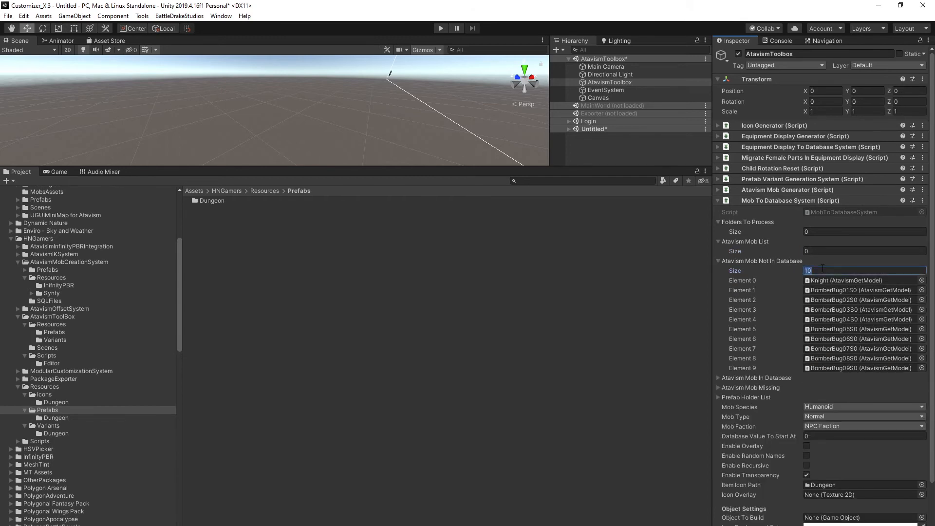
{"action": "type", "text": "0"}
{"action": "key", "text": "Return"}
Review the Atavism Mob In Database list and collapse the mob lists.
{"action": "left_click", "coordinate": [762, 261]}
{"action": "left_click", "coordinate": [765, 271]}
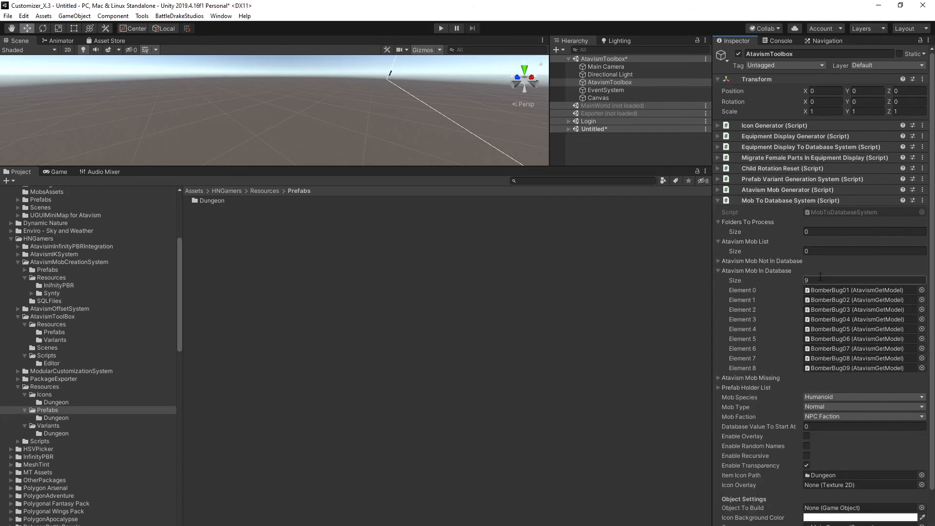
{"action": "left_click", "coordinate": [761, 271]}
{"action": "left_click", "coordinate": [744, 282]}
{"action": "left_click", "coordinate": [744, 276]}
{"action": "left_click", "coordinate": [745, 274]}
{"action": "left_click", "coordinate": [734, 271]}
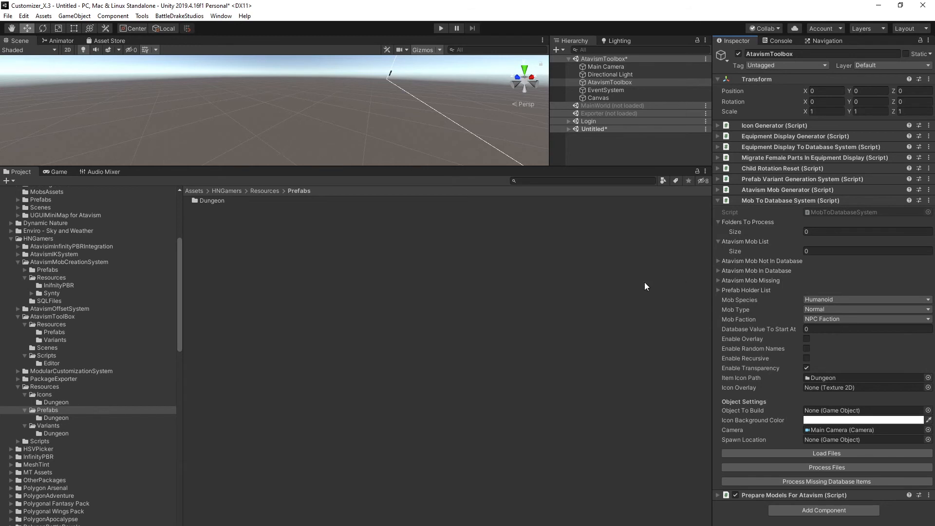
Add the Dungeon prefabs folder to Folders To Process and load its files into the mob lists.
{"action": "left_click_drag", "start_coordinate": [86, 412], "coordinate": [741, 223]}
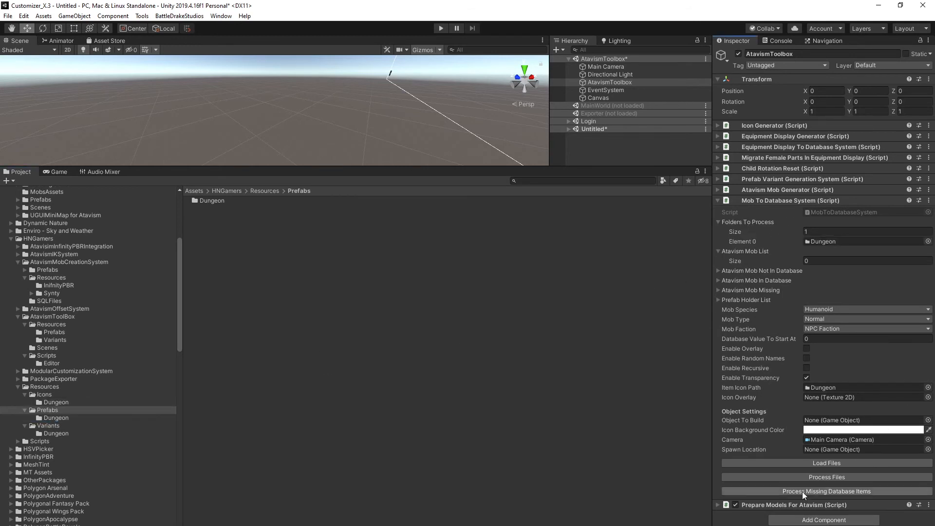
{"action": "left_click", "coordinate": [801, 463]}
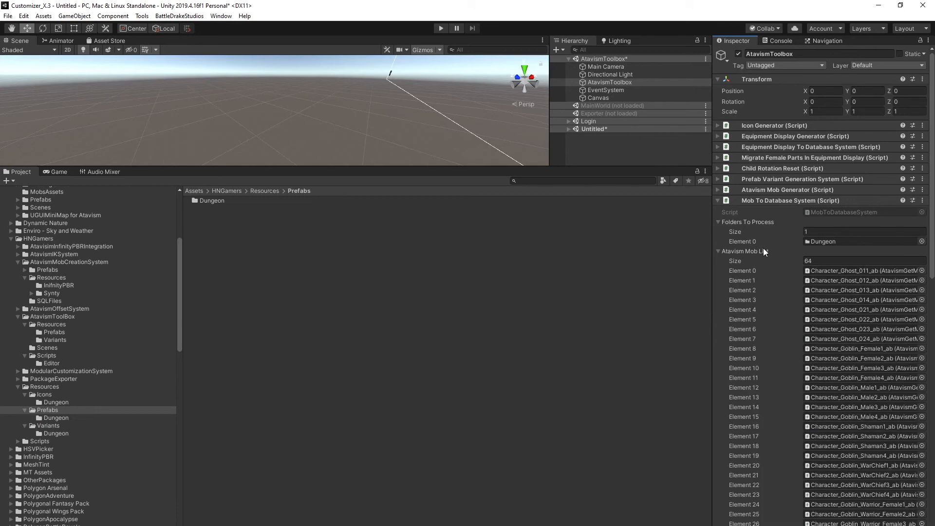
Widen the Inspector and review the loaded entries in the Atavism Mob List.
{"action": "left_click_drag", "start_coordinate": [712, 245], "coordinate": [540, 246]}
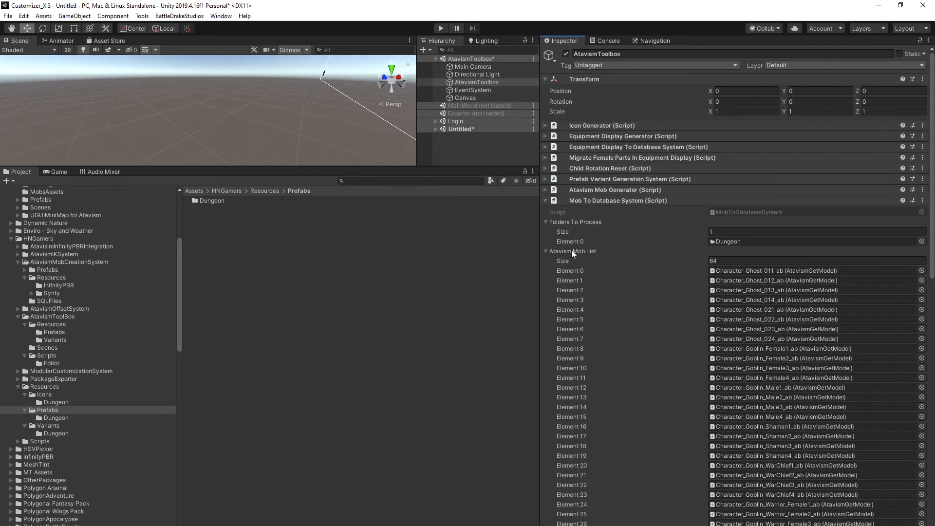
{"action": "left_click", "coordinate": [547, 251]}
{"action": "left_click", "coordinate": [547, 222]}
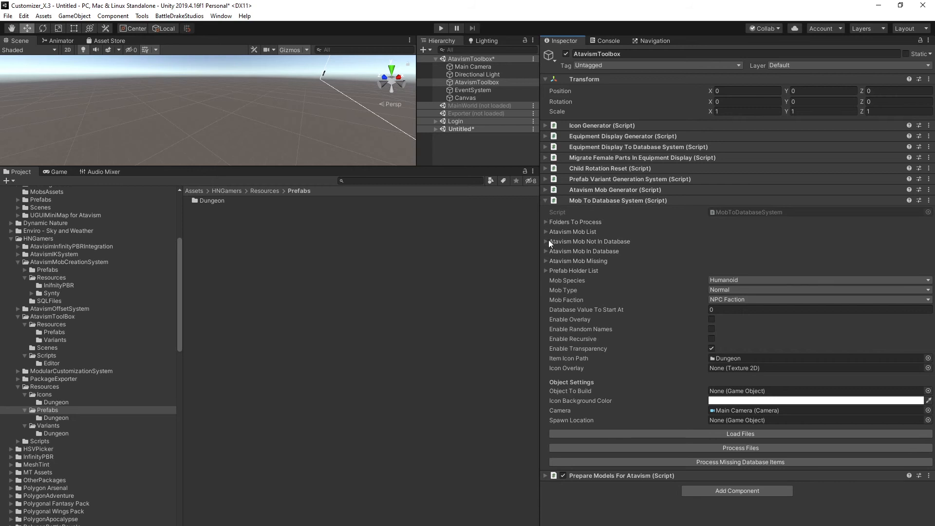
{"action": "left_click", "coordinate": [545, 231]}
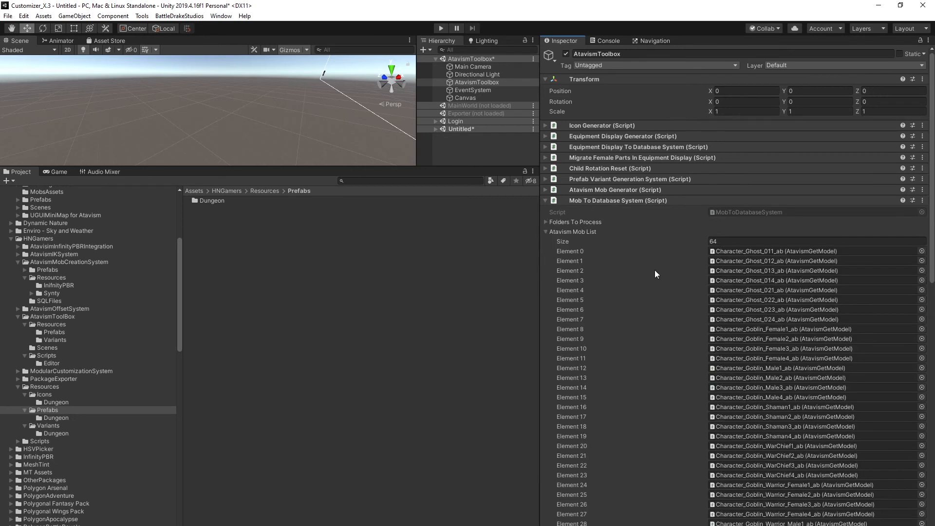
{"action": "scroll", "coordinate": [654, 270], "scroll_direction": "down", "scroll_amount": 15}
{"action": "scroll", "coordinate": [727, 218], "scroll_direction": "up", "scroll_amount": 12}
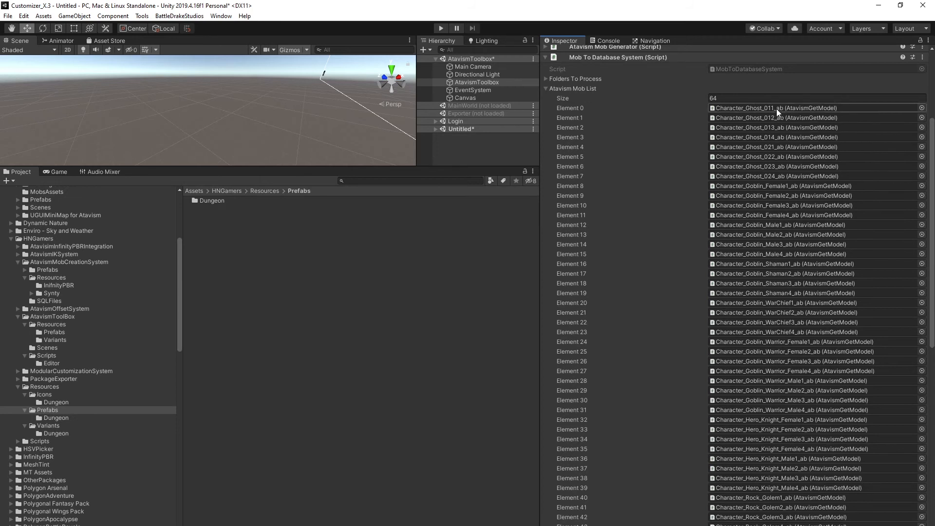
{"action": "scroll", "coordinate": [752, 248], "scroll_direction": "down", "scroll_amount": 10}
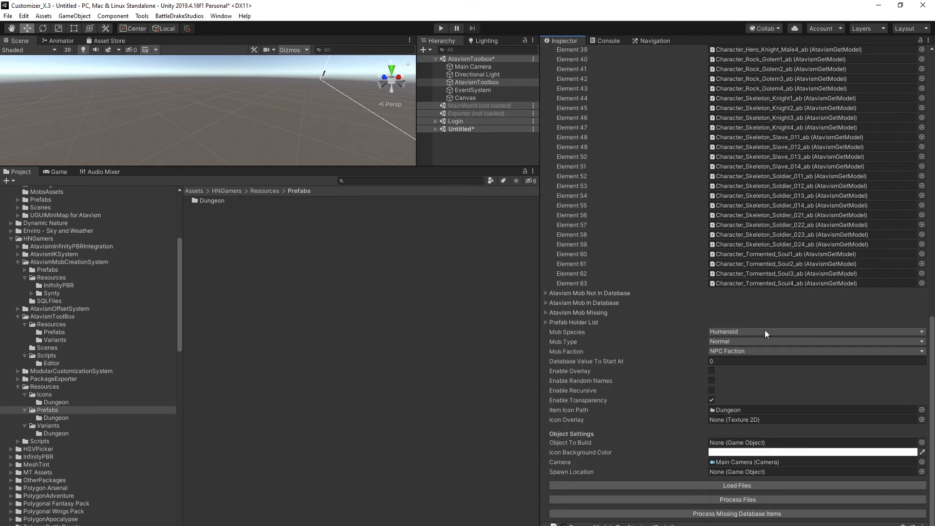
{"action": "scroll", "coordinate": [767, 316], "scroll_direction": "up", "scroll_amount": 10}
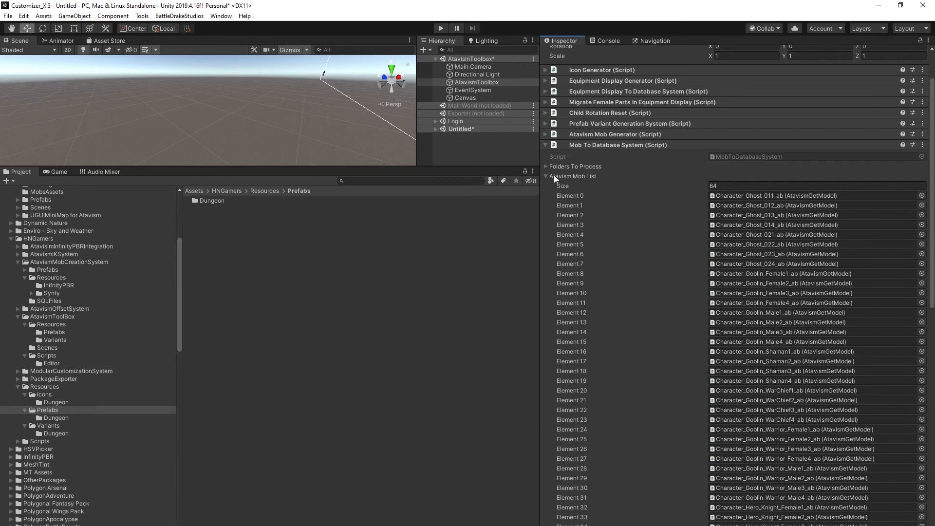
{"action": "left_click", "coordinate": [551, 175]}
Review the Mob Not In Database, Mob In Database, Mob Missing and Prefab Holder lists, then collapse them.
{"action": "left_click", "coordinate": [545, 241]}
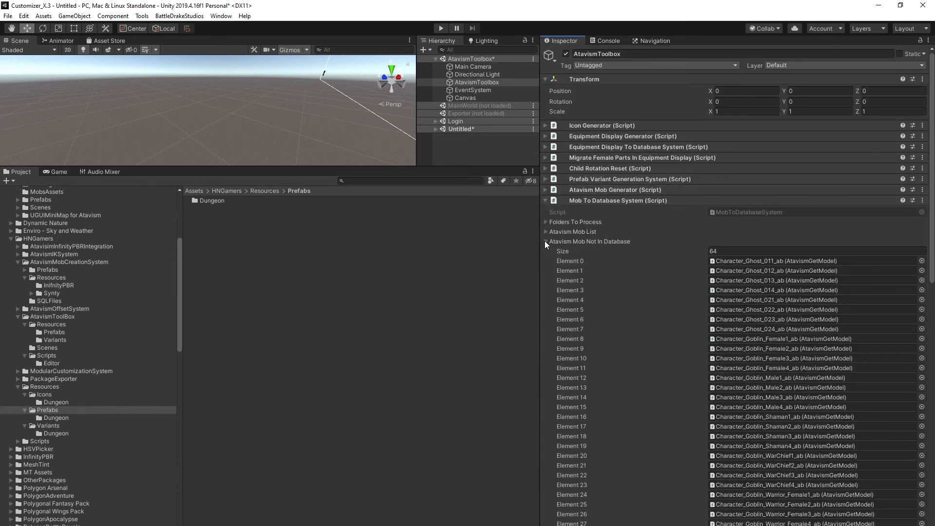
{"action": "scroll", "coordinate": [748, 253], "scroll_direction": "down", "scroll_amount": 10}
{"action": "scroll", "coordinate": [747, 258], "scroll_direction": "up", "scroll_amount": 10}
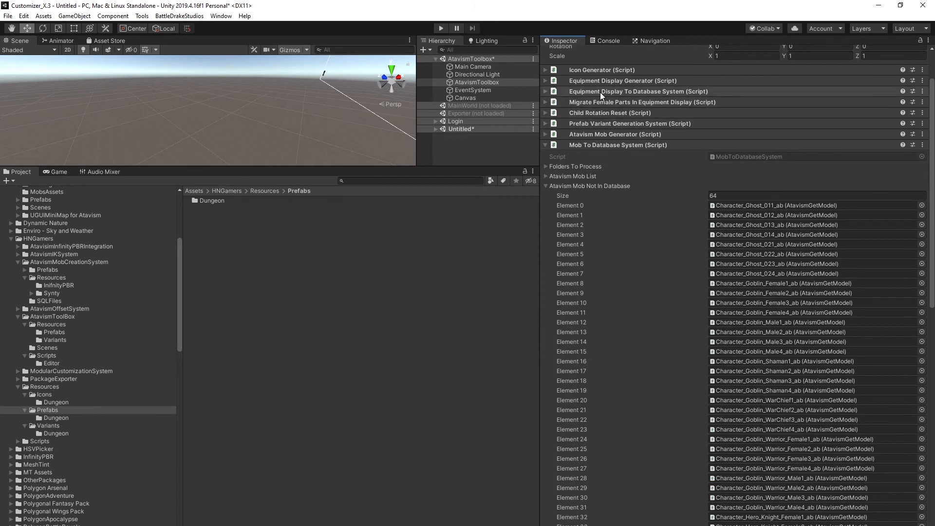
{"action": "scroll", "coordinate": [731, 204], "scroll_direction": "down", "scroll_amount": 5}
{"action": "scroll", "coordinate": [782, 209], "scroll_direction": "down", "scroll_amount": 7}
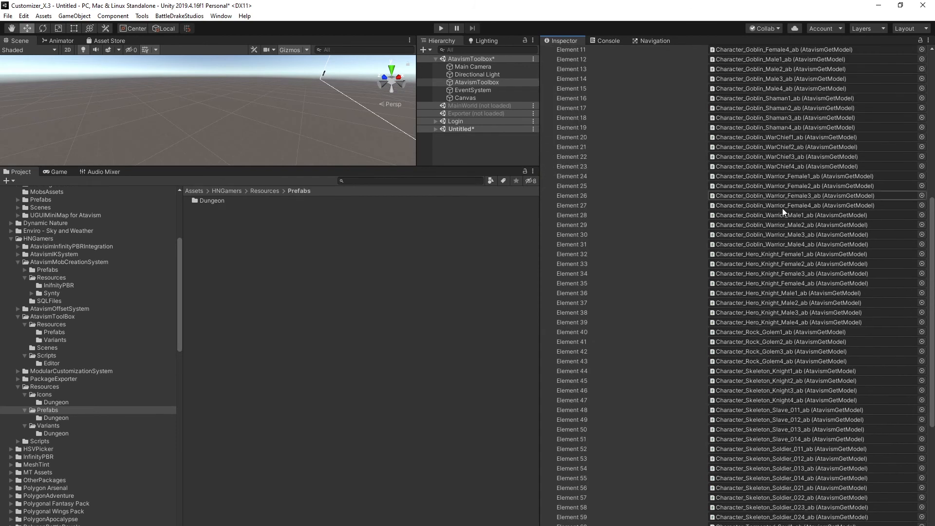
{"action": "scroll", "coordinate": [785, 317], "scroll_direction": "up", "scroll_amount": 10}
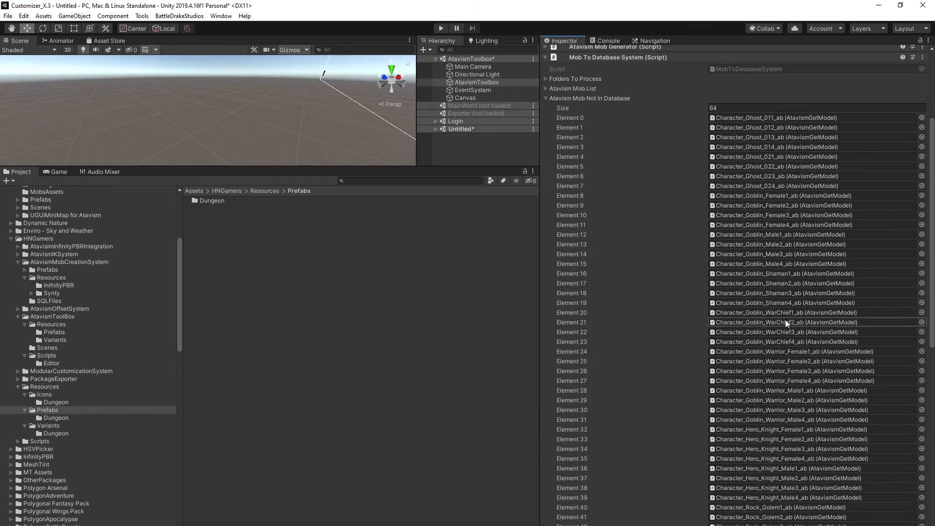
{"action": "left_click", "coordinate": [545, 97]}
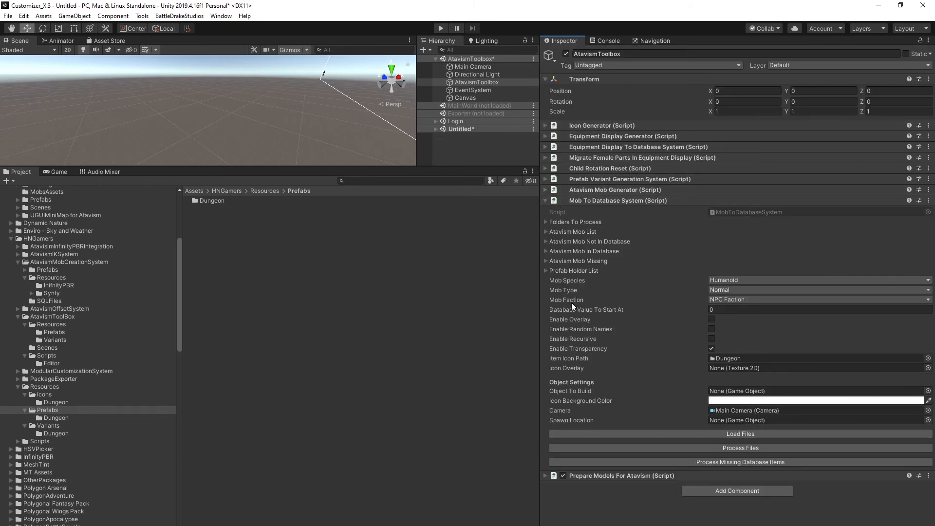
{"action": "left_click", "coordinate": [546, 251]}
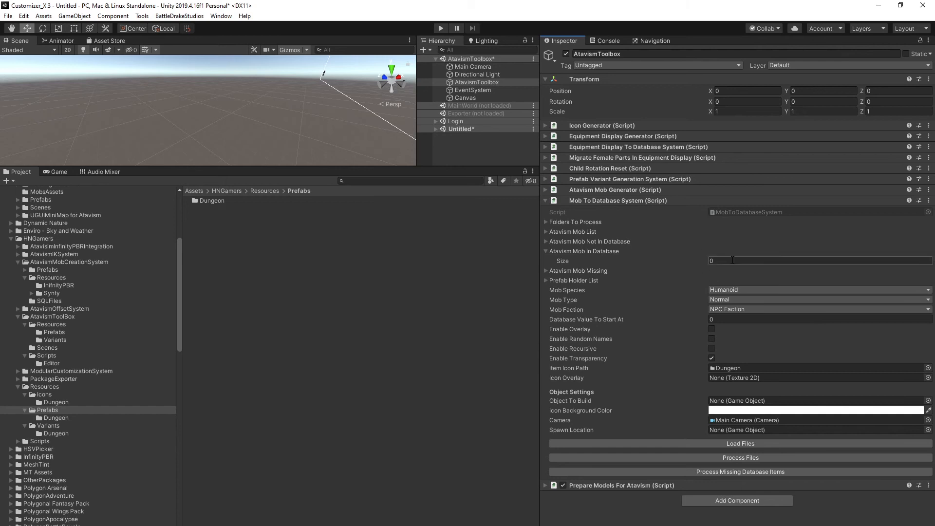
{"action": "left_click", "coordinate": [546, 271]}
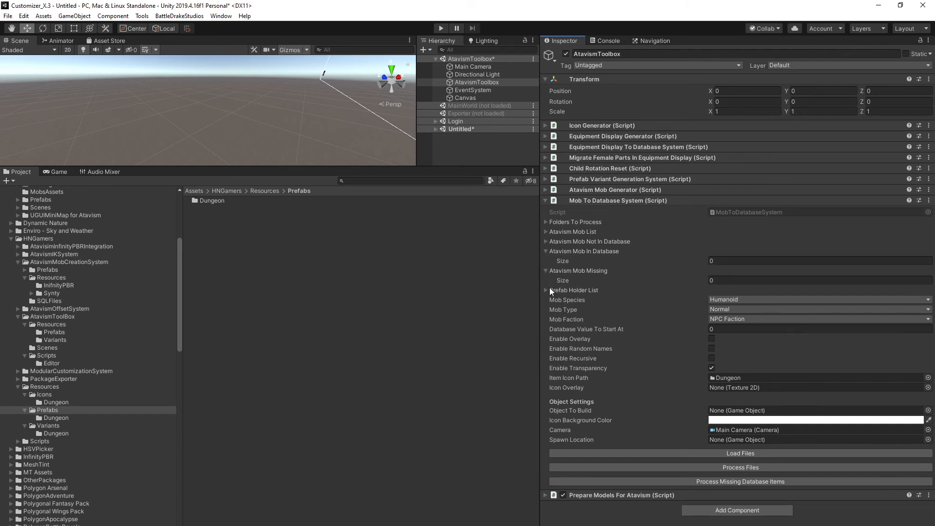
{"action": "left_click", "coordinate": [546, 290]}
{"action": "left_click", "coordinate": [553, 310]}
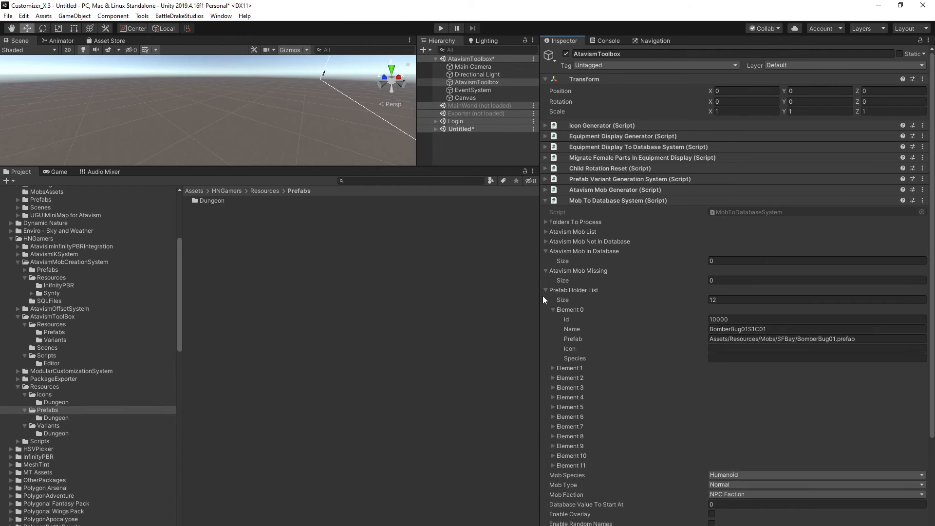
{"action": "left_click", "coordinate": [544, 289]}
{"action": "left_click", "coordinate": [545, 271]}
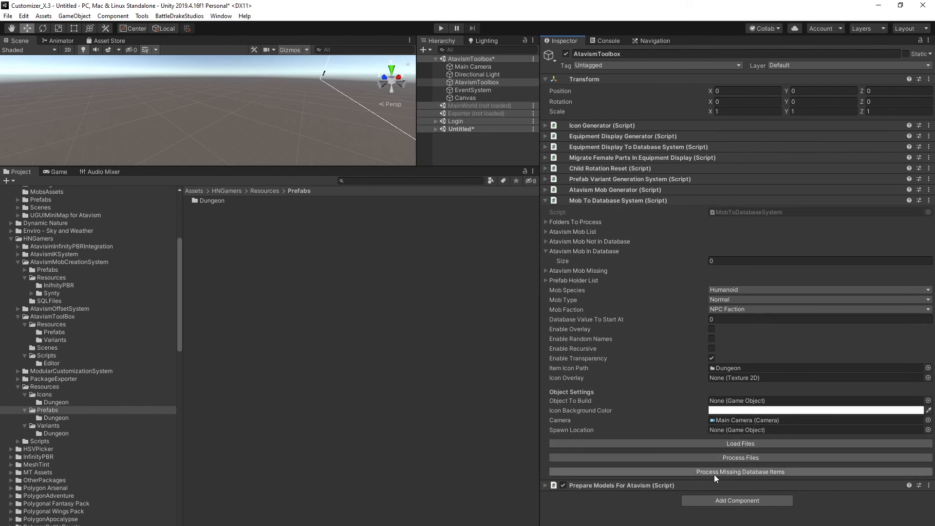
Set the mob faction to NPC Faction and process the loaded mobs into the database.
{"action": "left_click", "coordinate": [733, 312]}
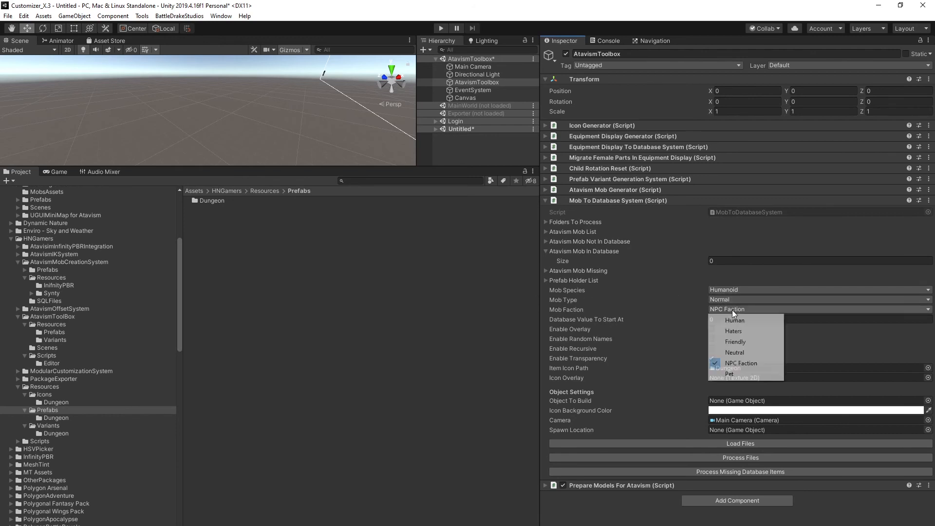
{"action": "left_click", "coordinate": [752, 364]}
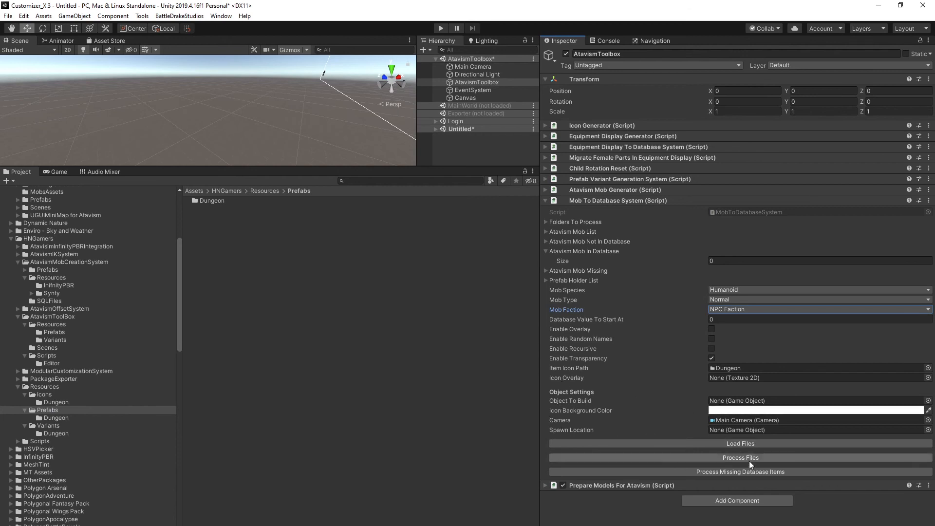
{"action": "left_click", "coordinate": [744, 472]}
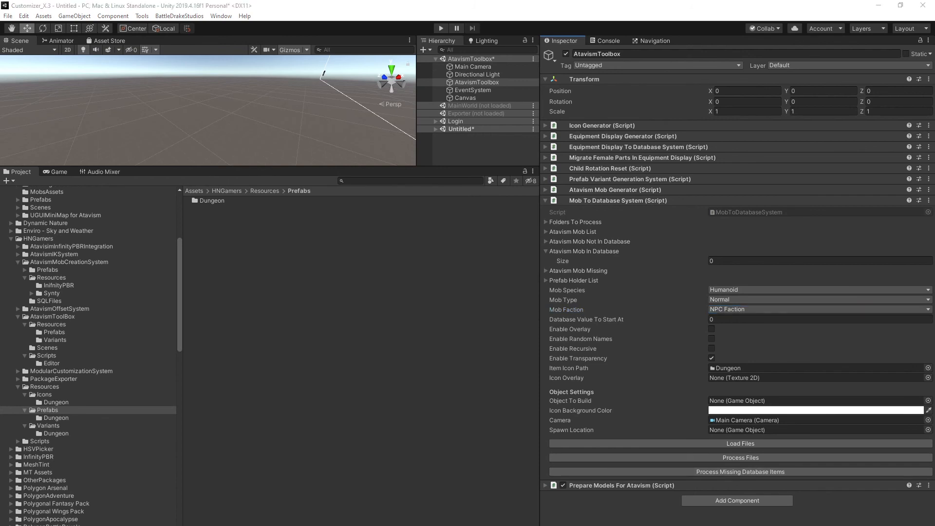
Review the console log of inserted database entries.
{"action": "left_click", "coordinate": [601, 41]}
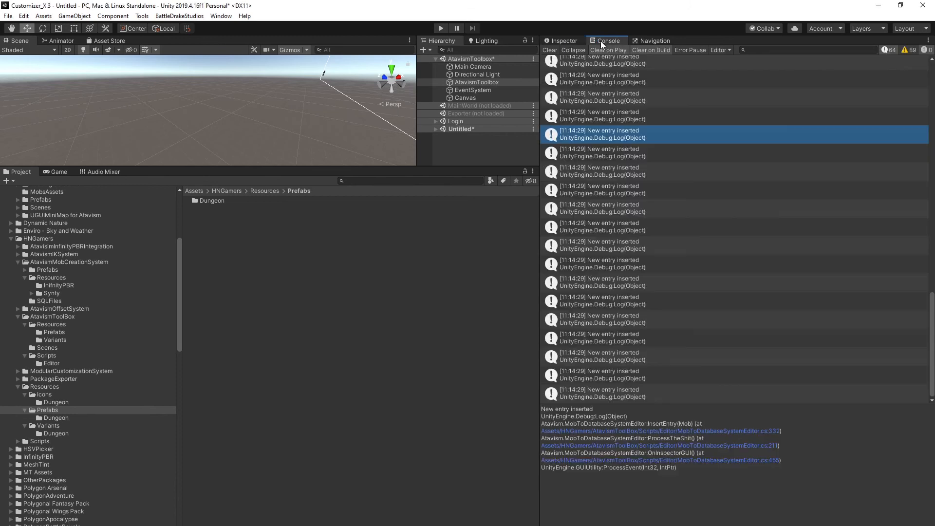
{"action": "scroll", "coordinate": [628, 161], "scroll_direction": "up", "scroll_amount": 5}
{"action": "scroll", "coordinate": [626, 124], "scroll_direction": "up", "scroll_amount": 5}
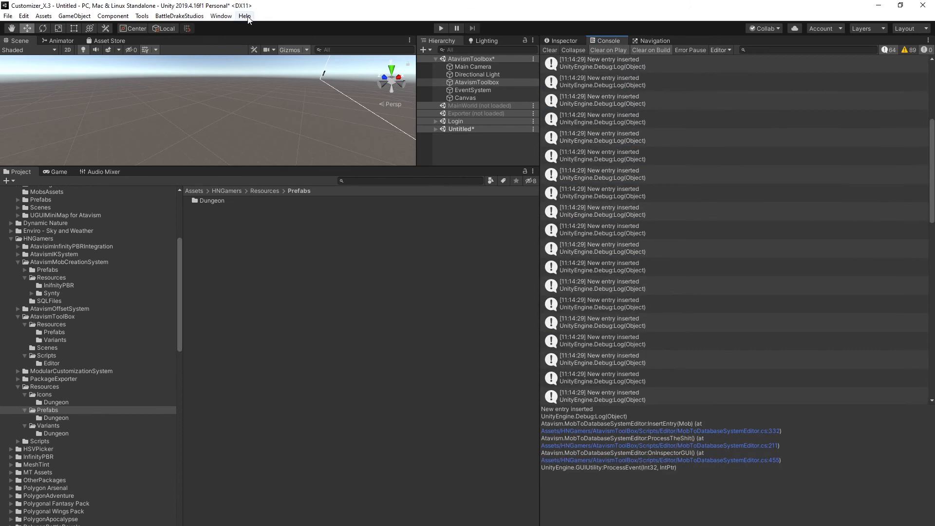
Open the Atavism Editor's Mobs section and move the editor window aside.
{"action": "left_click", "coordinate": [220, 15]}
{"action": "mouse_move", "coordinate": [235, 81]}
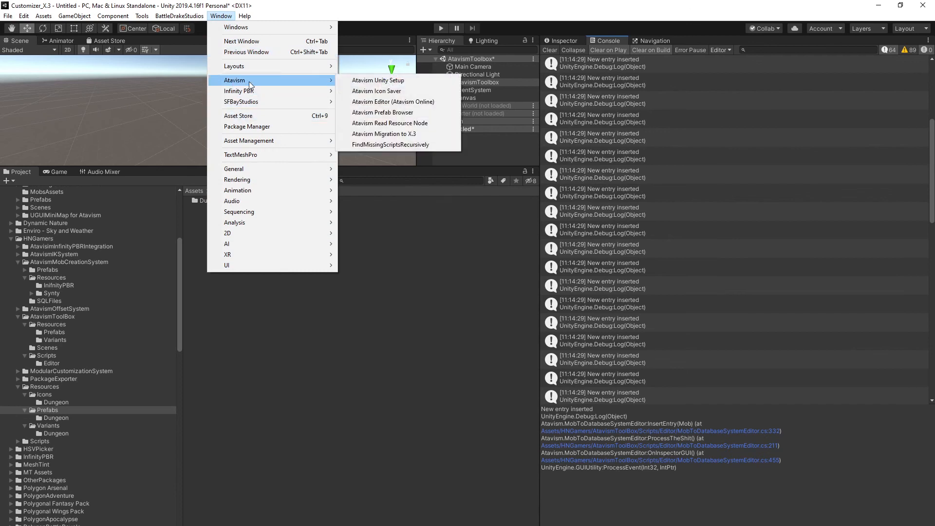
{"action": "left_click", "coordinate": [386, 102]}
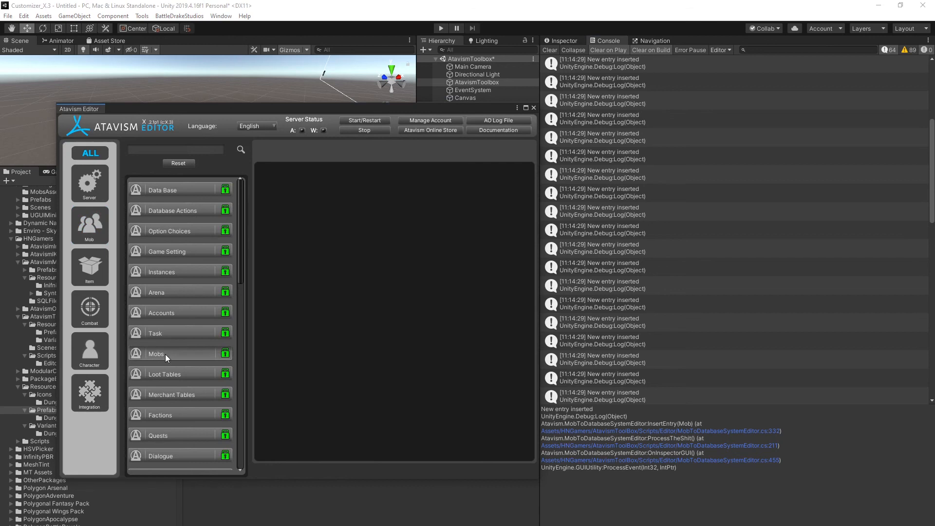
{"action": "left_click", "coordinate": [166, 353]}
{"action": "left_click", "coordinate": [457, 155]}
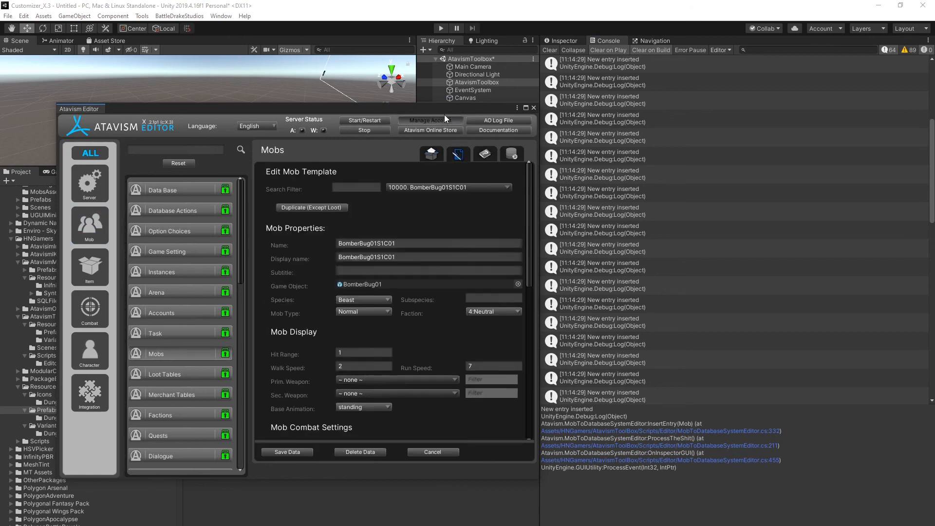
{"action": "left_click_drag", "start_coordinate": [421, 108], "coordinate": [794, 63]}
Show the Dungeon prefabs folder and filter mob templates by ghost, selecting Character_Ghost_011_ab.
{"action": "left_click", "coordinate": [68, 418]}
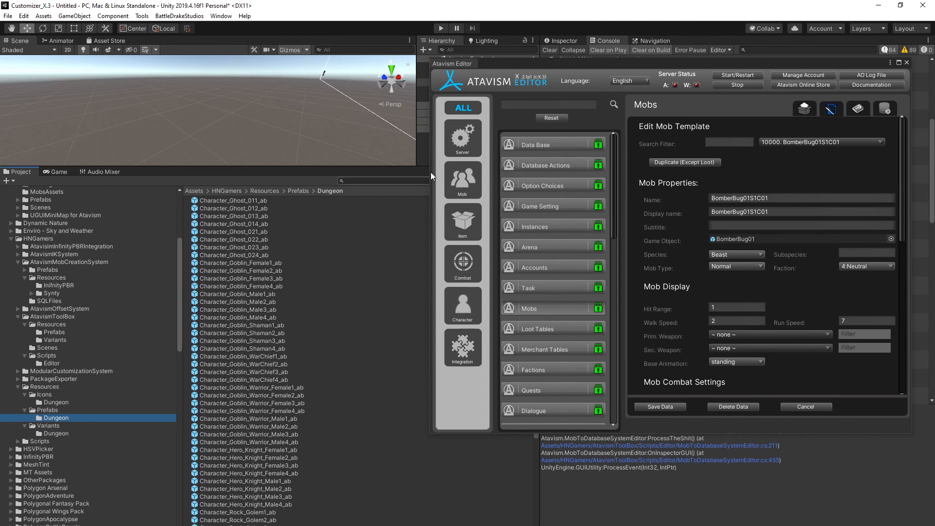
{"action": "left_click", "coordinate": [736, 143]}
{"action": "type", "text": "ghost"}
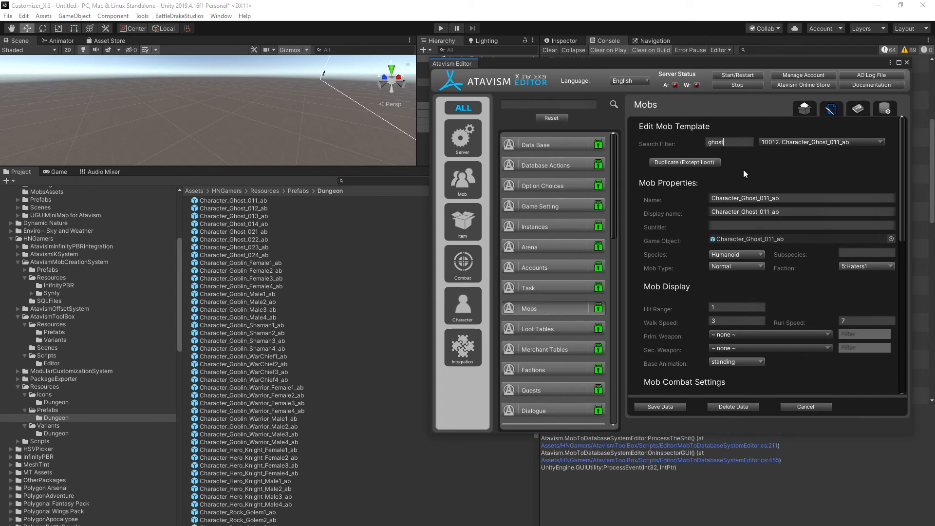
{"action": "left_click", "coordinate": [844, 142]}
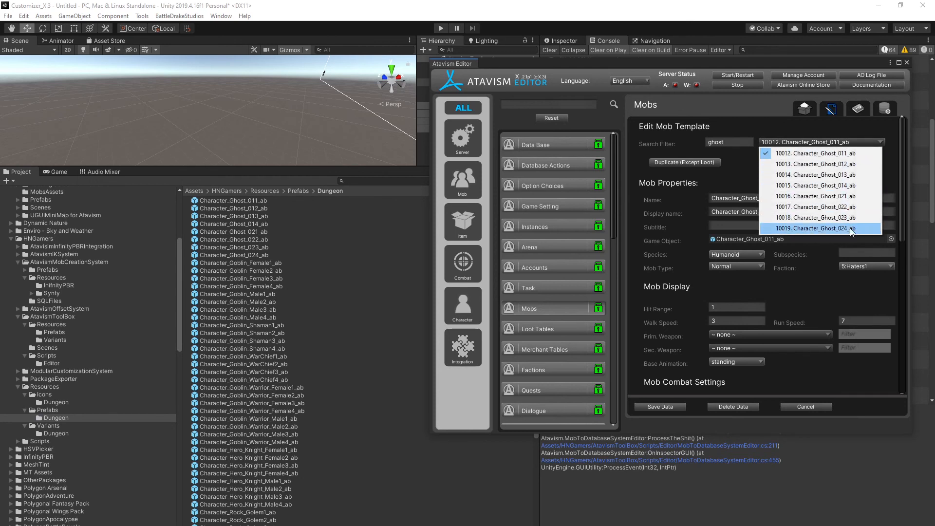
{"action": "left_click", "coordinate": [837, 156]}
Review the ghost mob template's settings, then move the editor back and return to the Inspector.
{"action": "scroll", "coordinate": [749, 292], "scroll_direction": "down", "scroll_amount": 3}
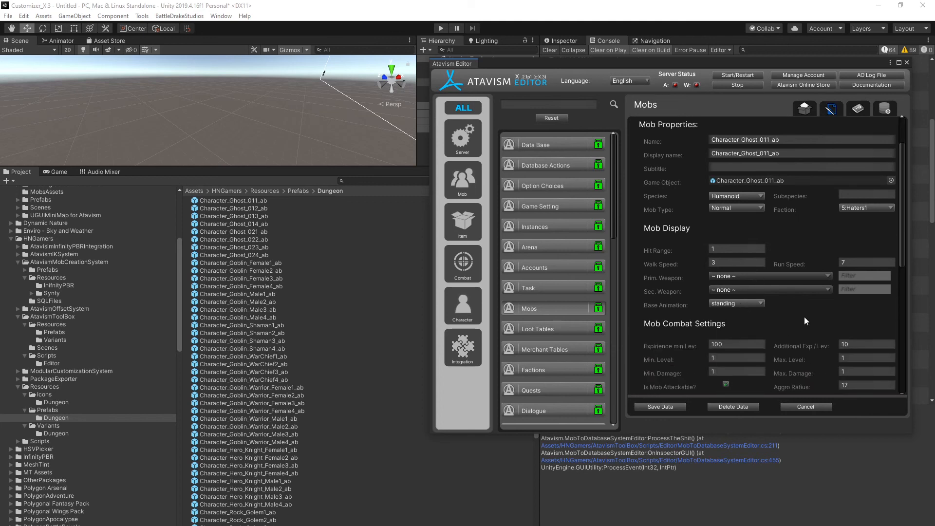
{"action": "scroll", "coordinate": [781, 220], "scroll_direction": "down", "scroll_amount": 12}
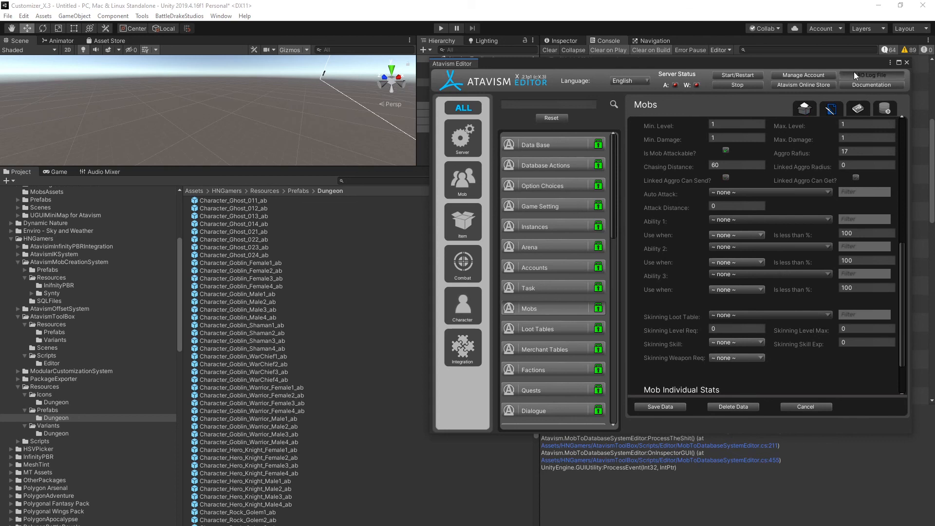
{"action": "left_click_drag", "start_coordinate": [858, 63], "coordinate": [443, 149]}
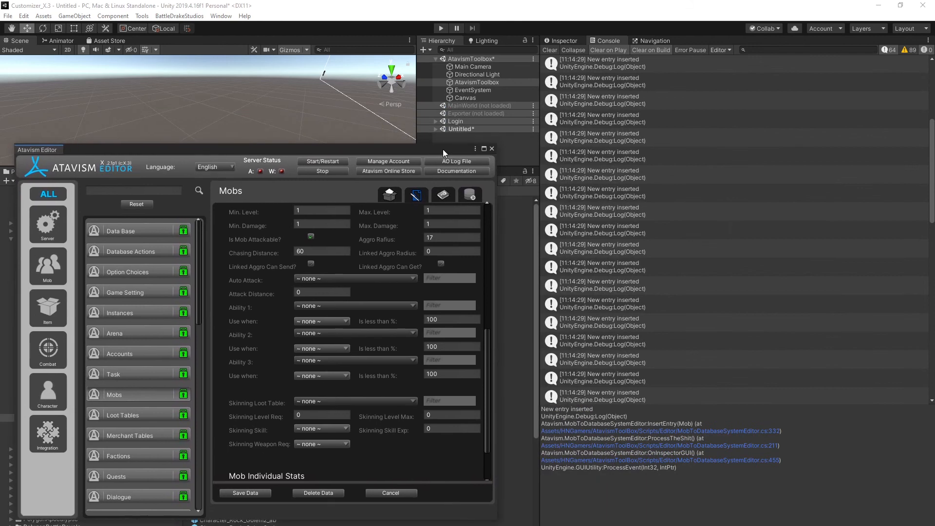
{"action": "left_click", "coordinate": [565, 40]}
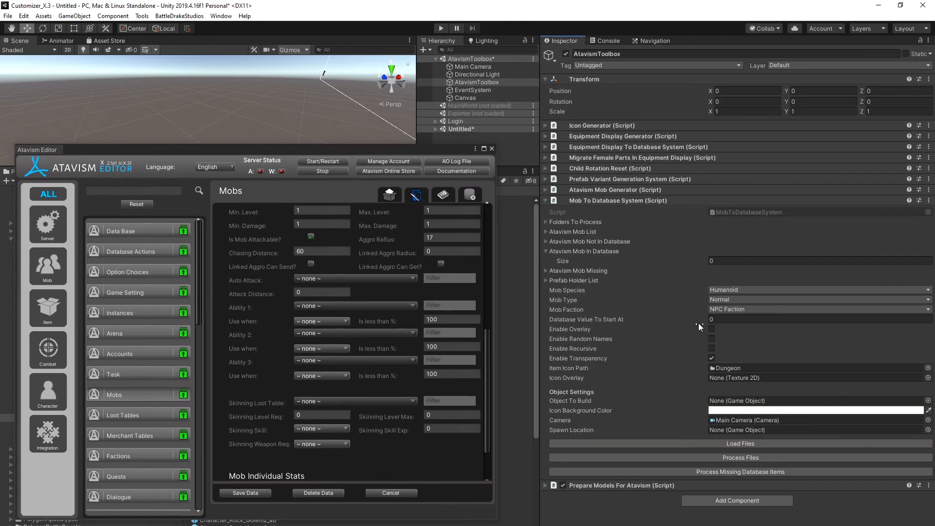